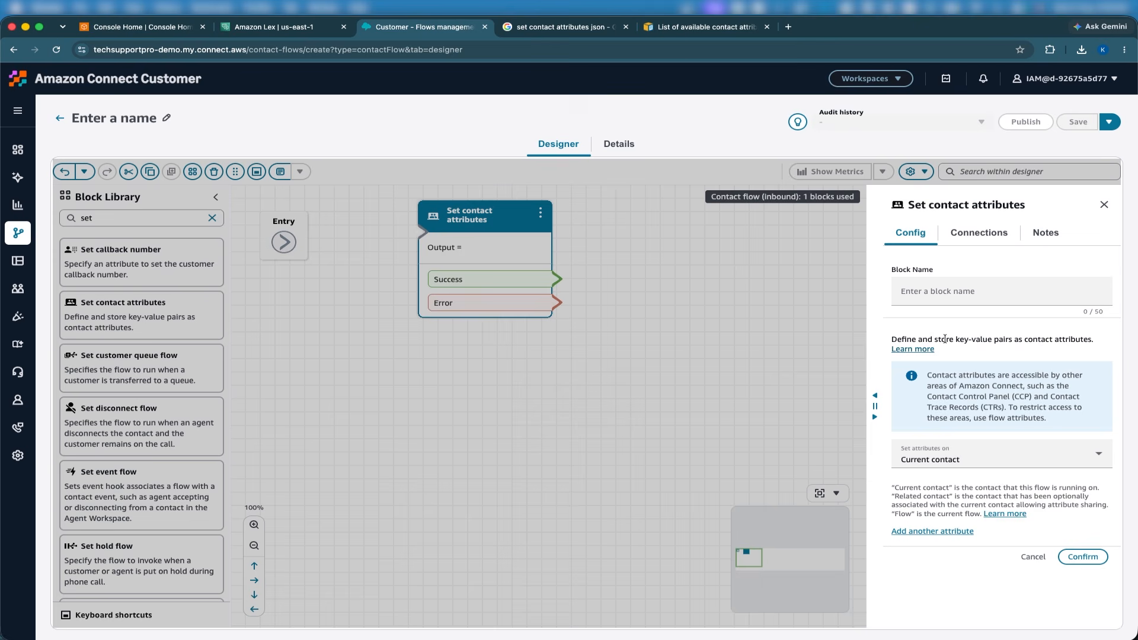
pyautogui.click(994, 458)
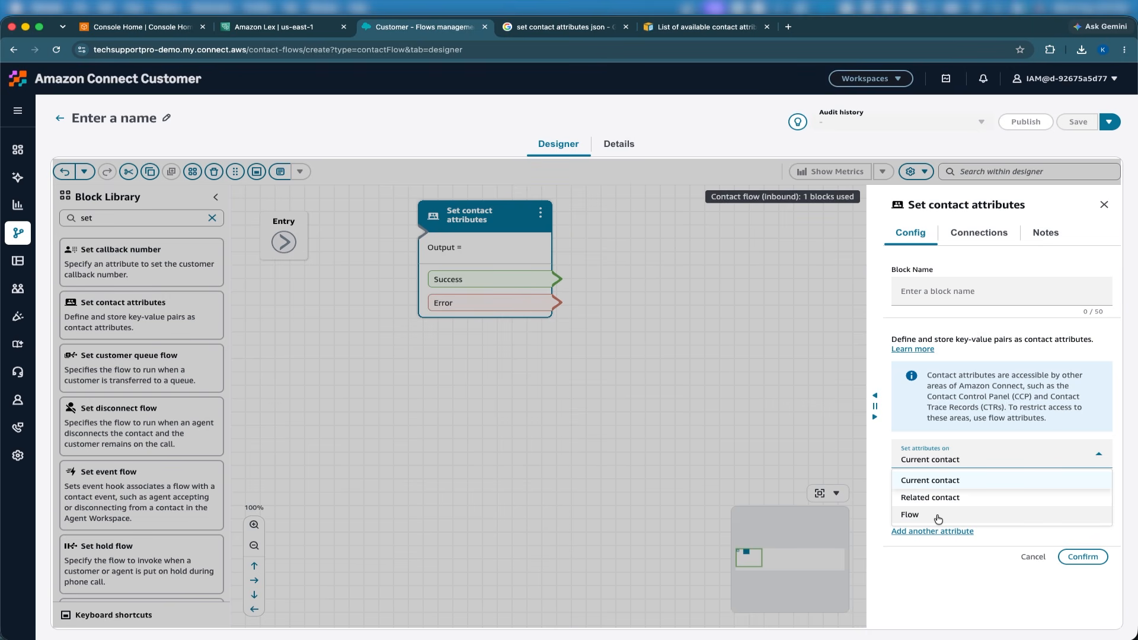
pyautogui.click(969, 469)
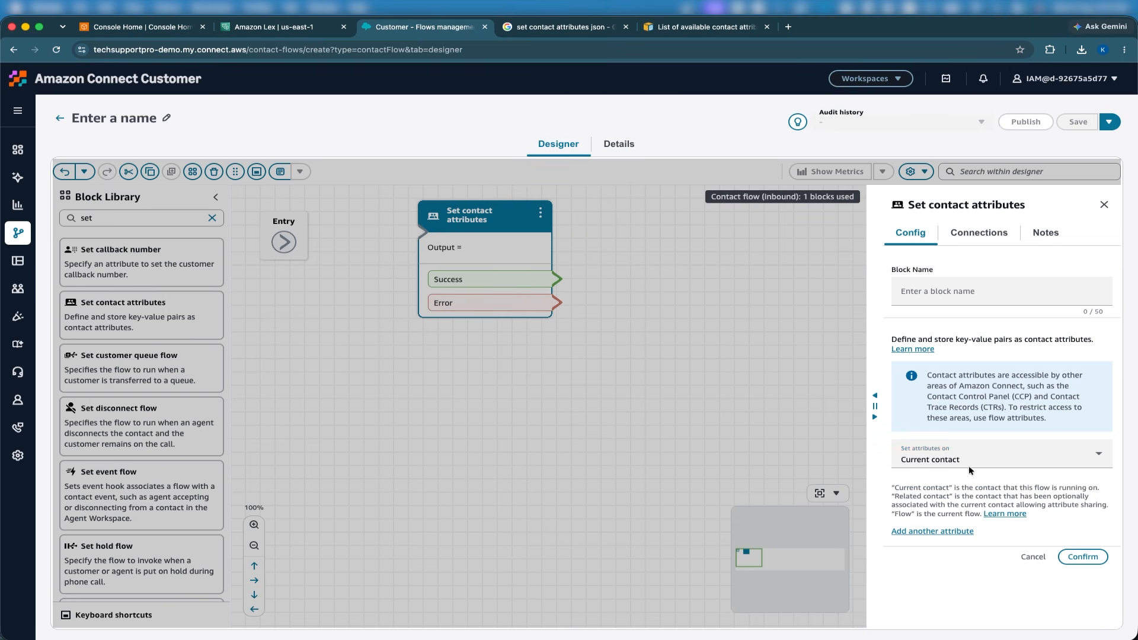
pyautogui.click(943, 462)
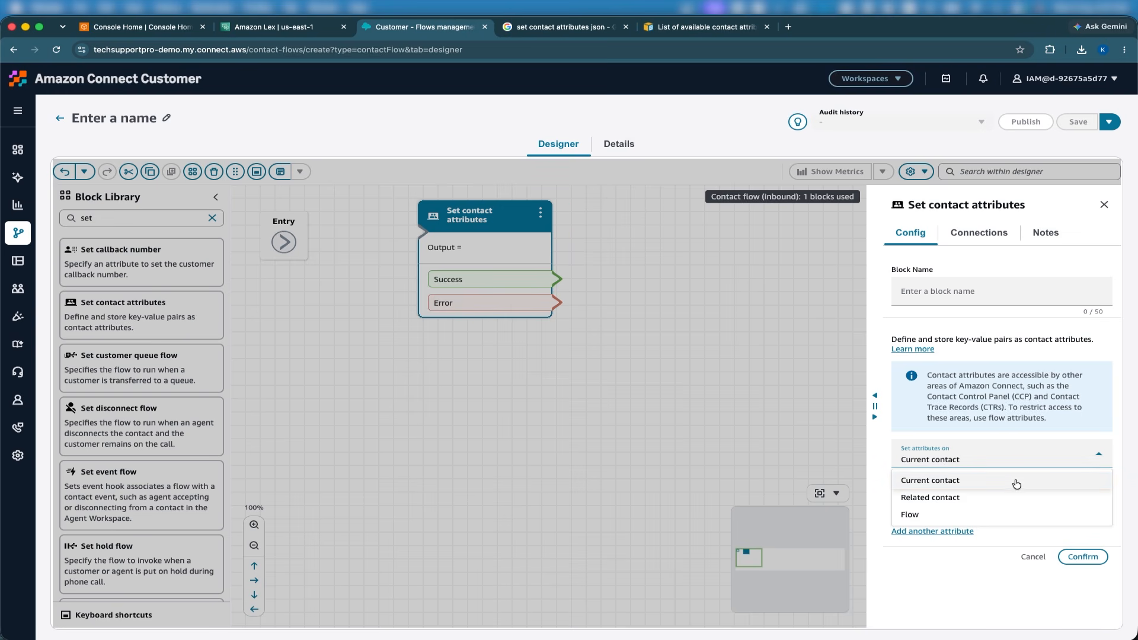
pyautogui.click(989, 414)
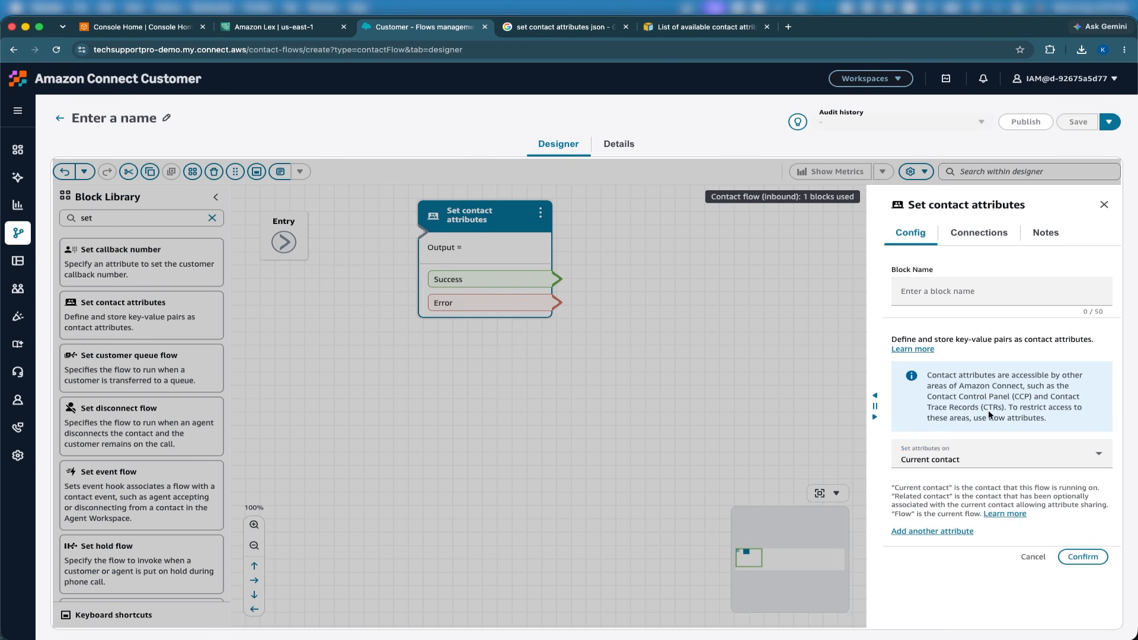
# Add an attribute to the Set contact attributes block with the System namespace and the Name key.
pyautogui.click(928, 531)
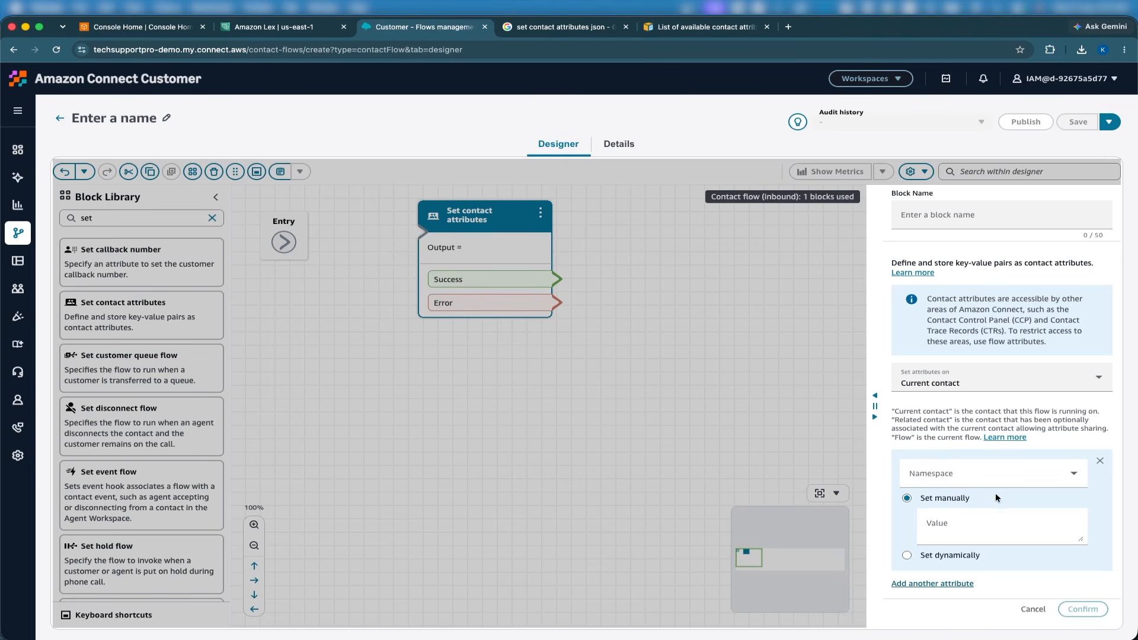
pyautogui.click(959, 481)
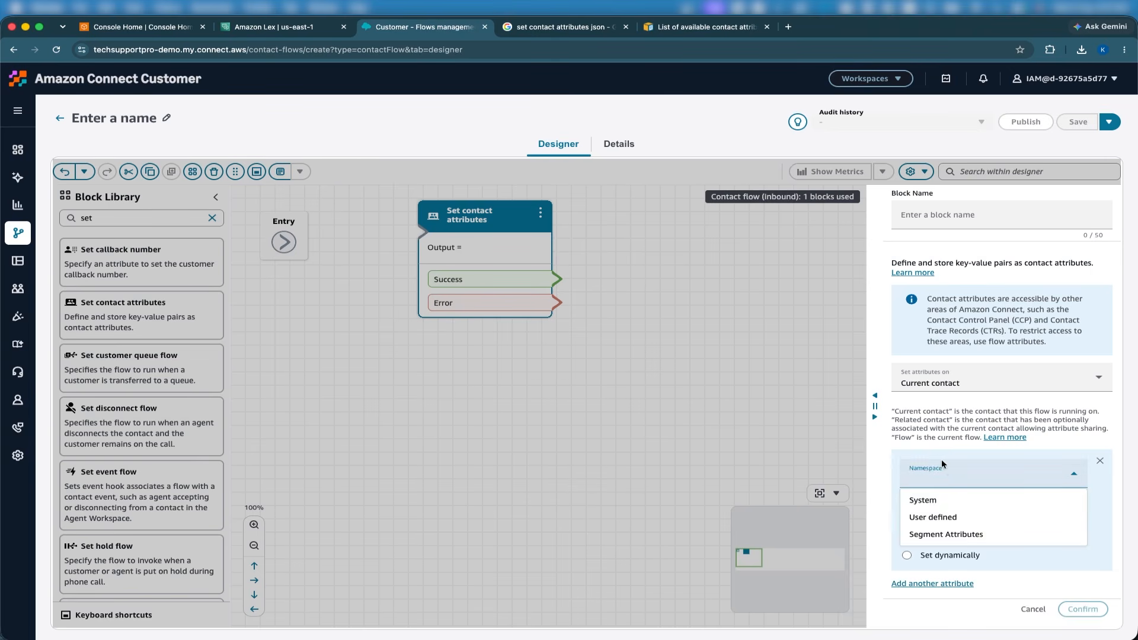
pyautogui.click(941, 460)
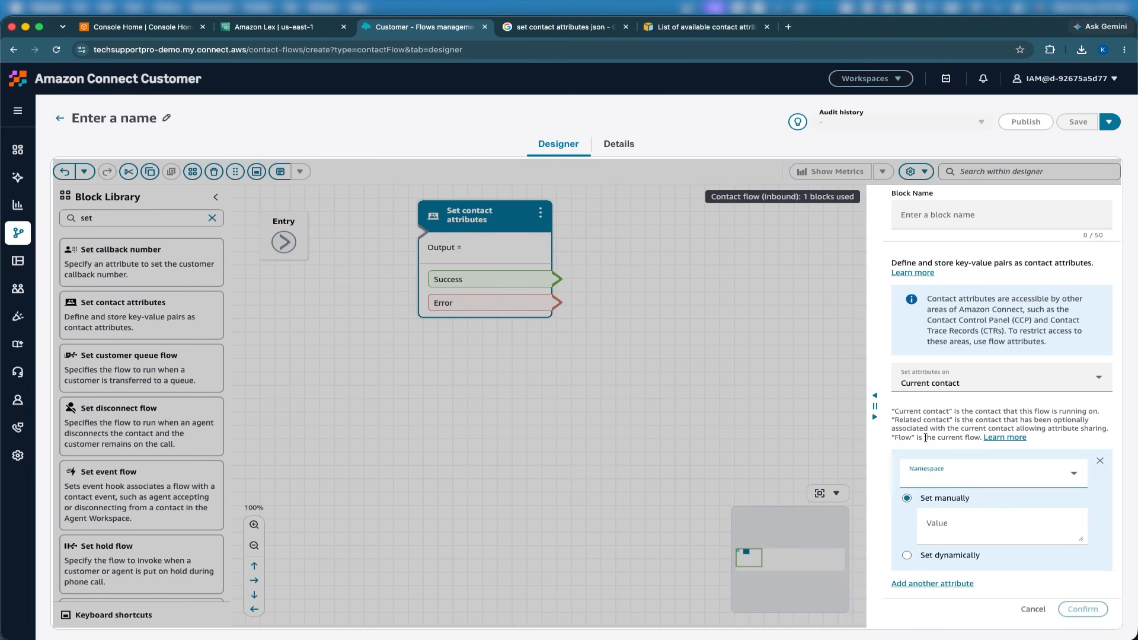
pyautogui.click(943, 474)
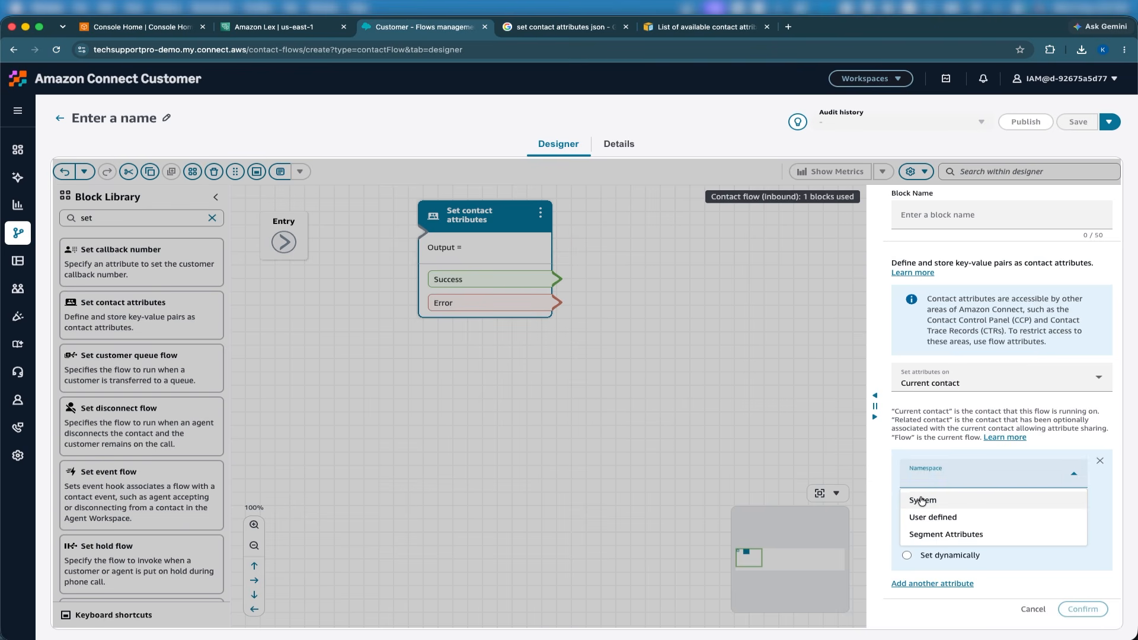
pyautogui.click(950, 503)
pyautogui.click(960, 503)
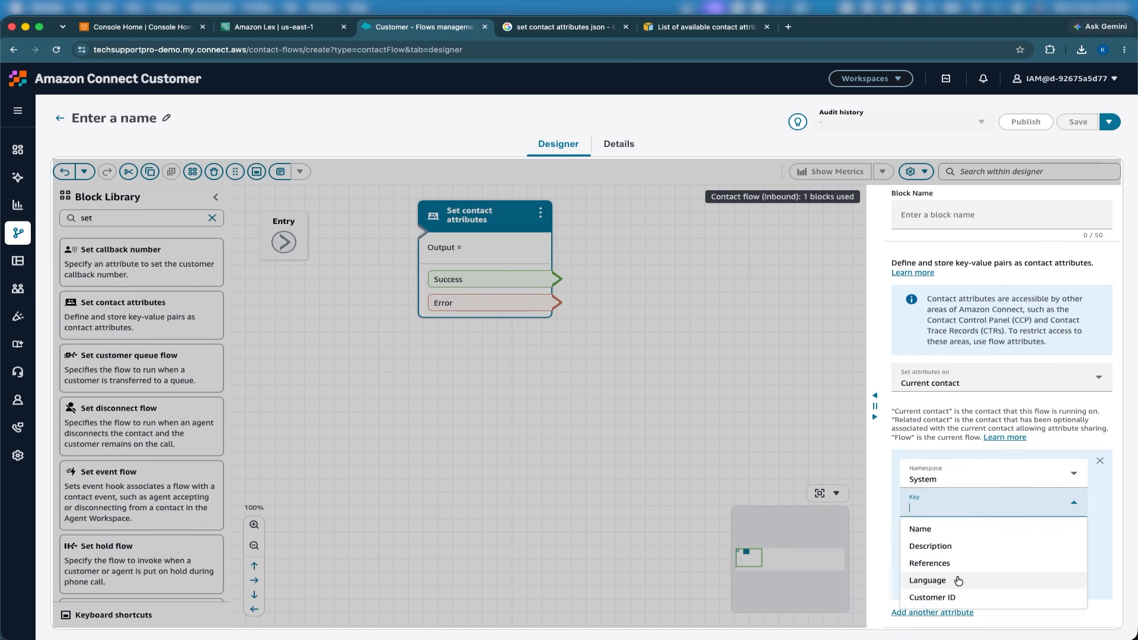
pyautogui.click(936, 530)
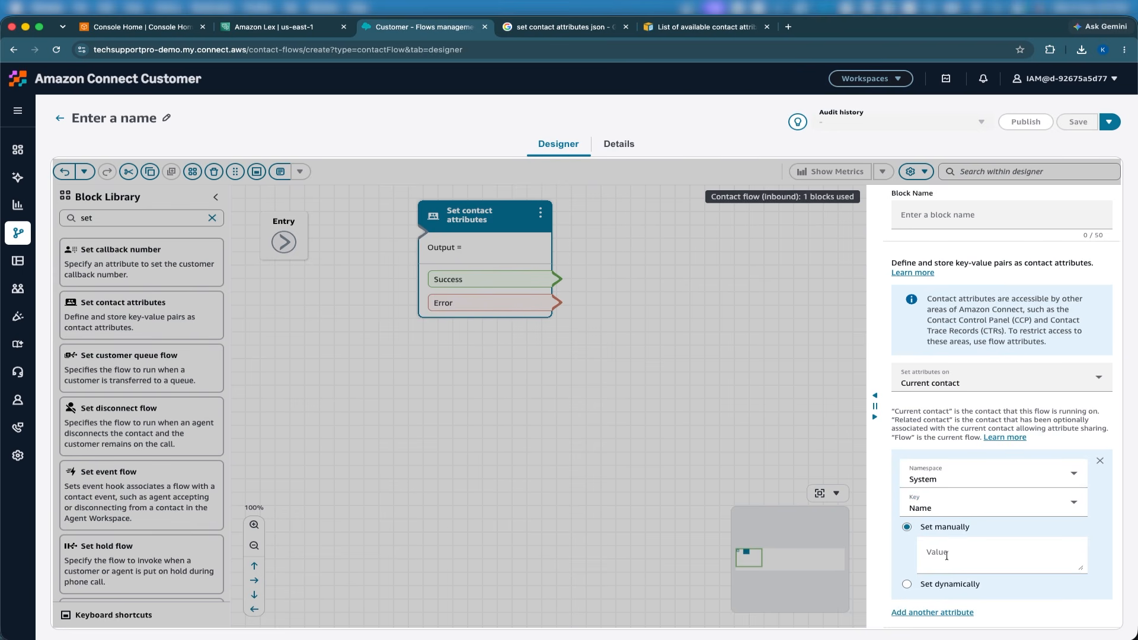
pyautogui.click(946, 504)
pyautogui.click(940, 528)
# Change the attribute's namespace to User defined and enter PhoneNumber as its key.
pyautogui.click(954, 473)
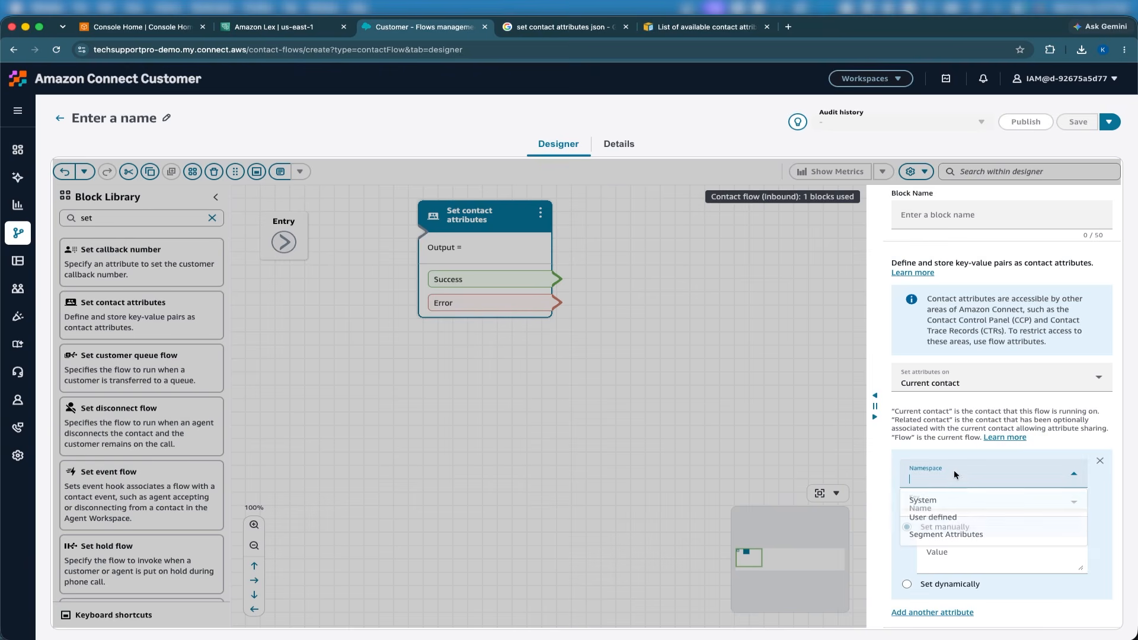
pyautogui.click(933, 518)
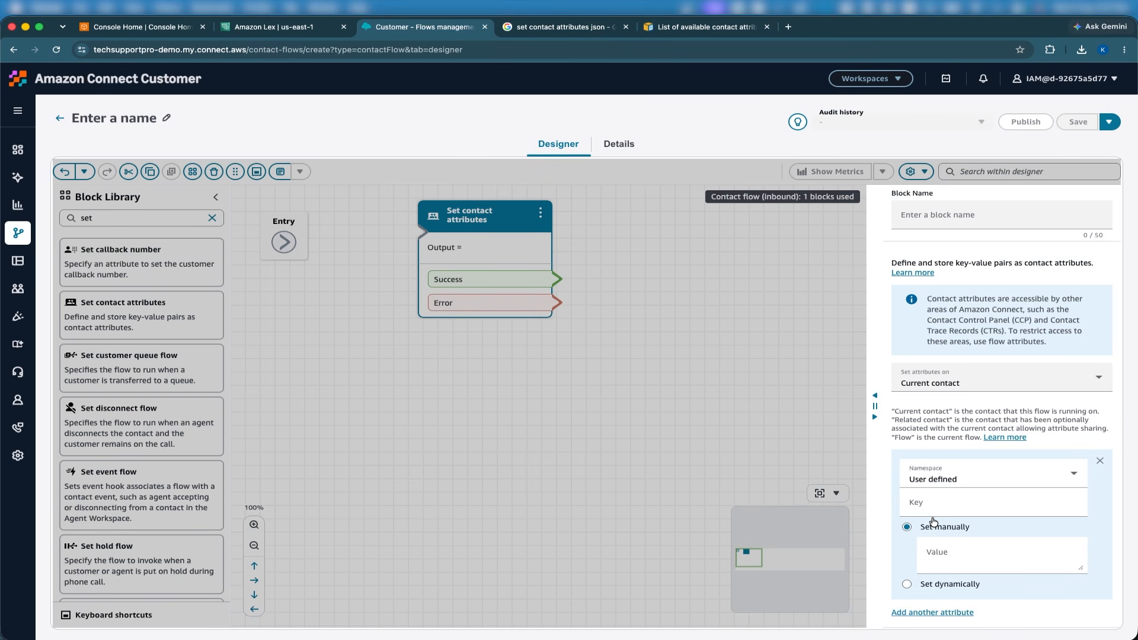
pyautogui.click(951, 479)
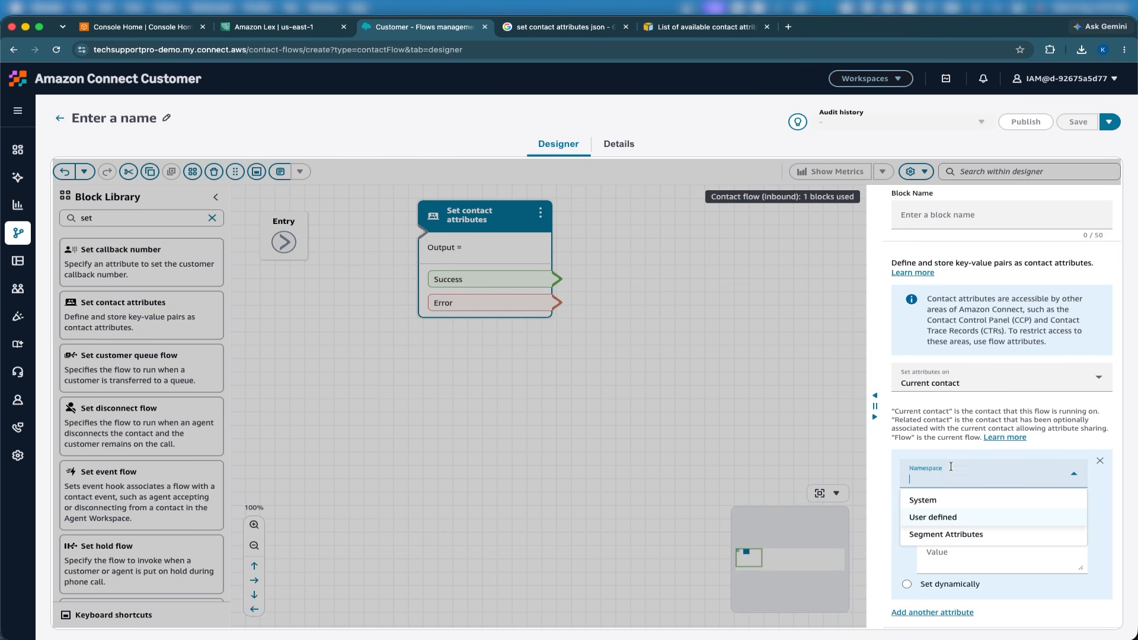
pyautogui.press('Return')
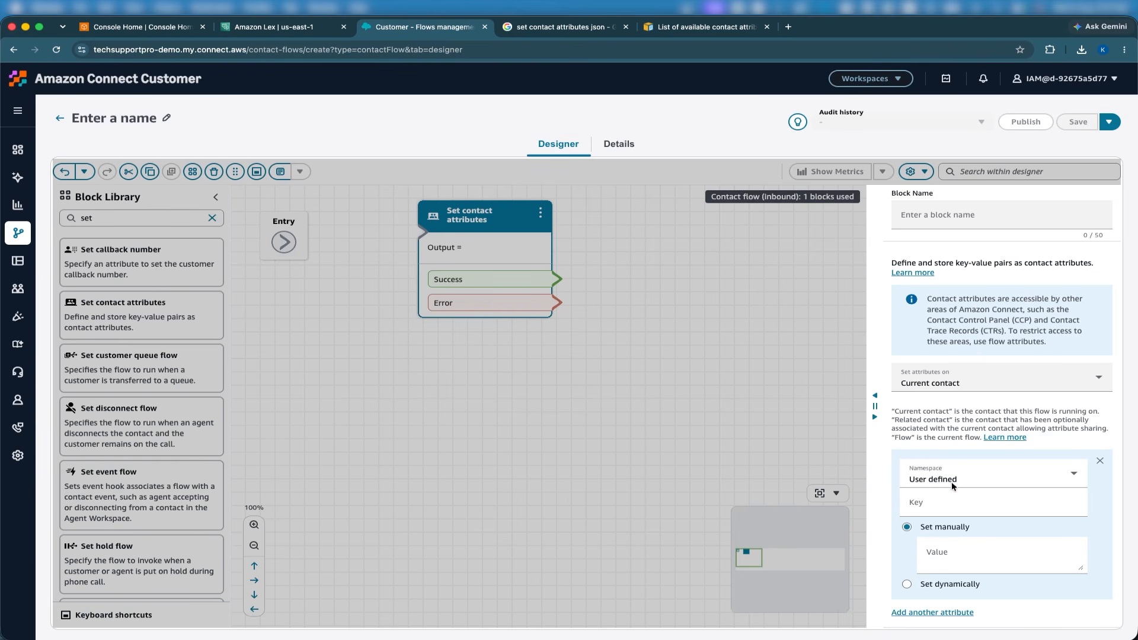
pyautogui.click(923, 508)
pyautogui.write('Ph')
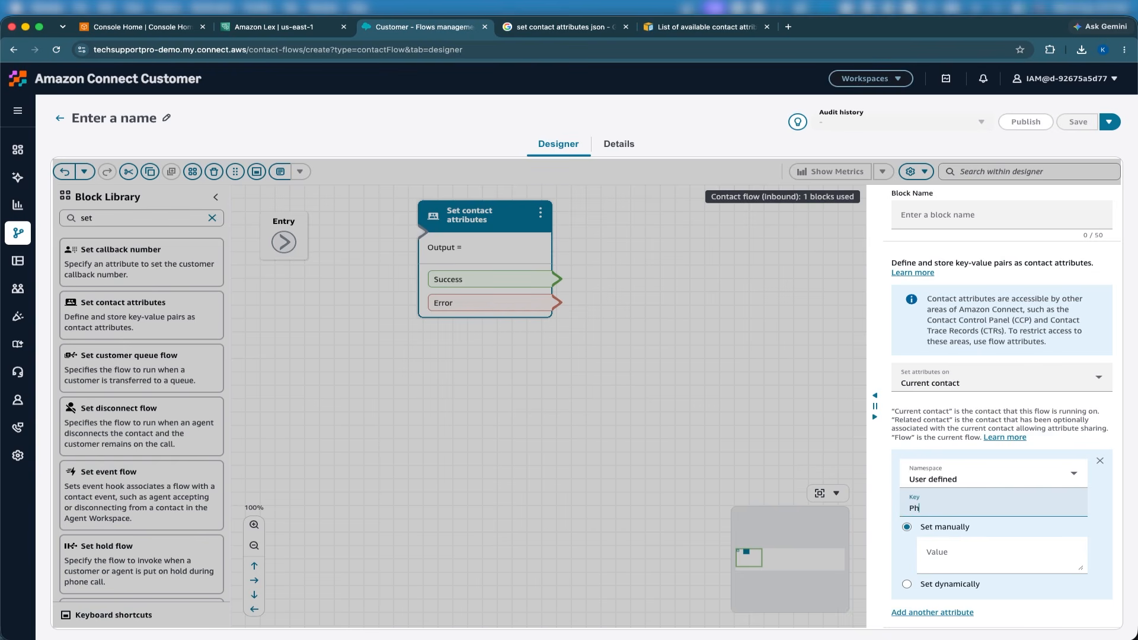
pyautogui.write('oneNumber')
# Enter dadjskds as the manually set value of the PhoneNumber attribute.
pyautogui.scroll(-1, 972, 535)
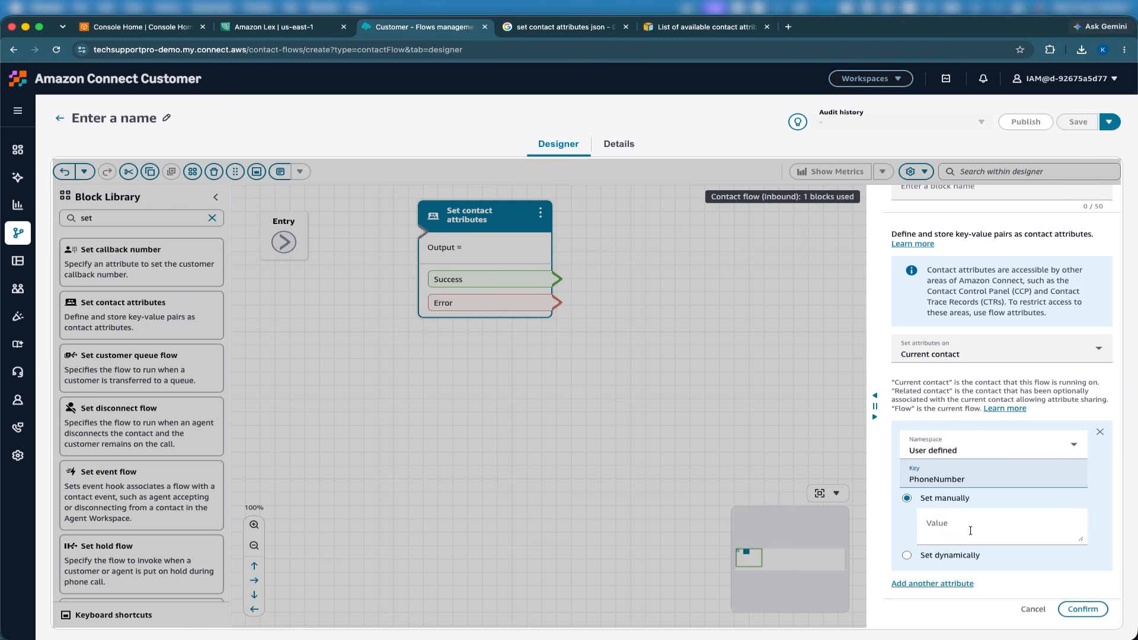
pyautogui.click(970, 530)
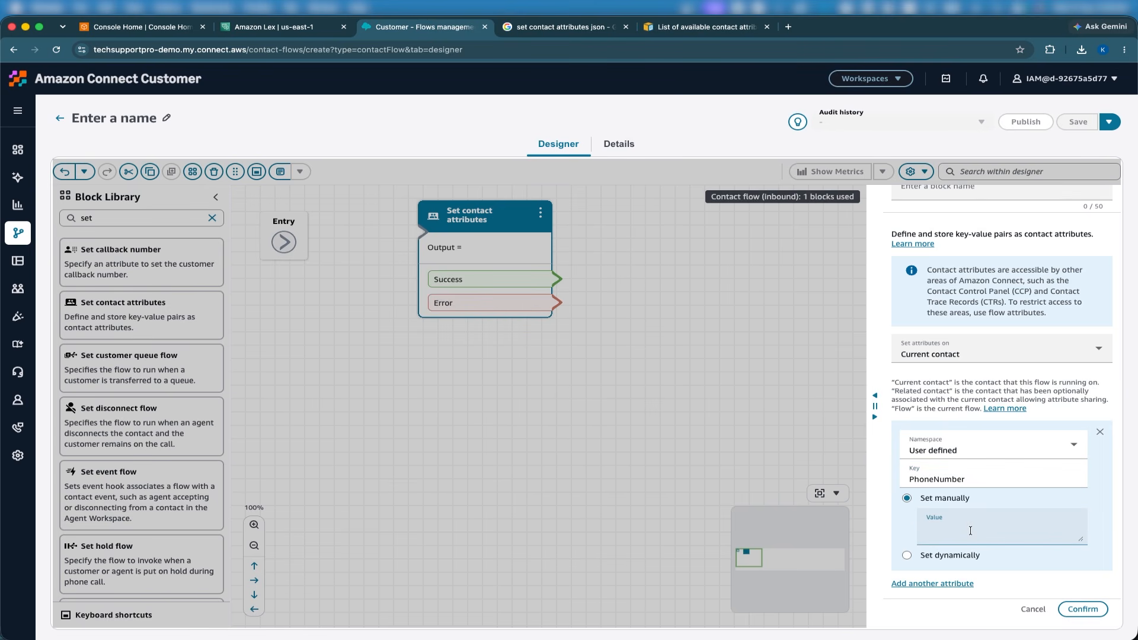
pyautogui.write('dadjskds')
pyautogui.moveTo(910, 481); pyautogui.dragTo(980, 483)
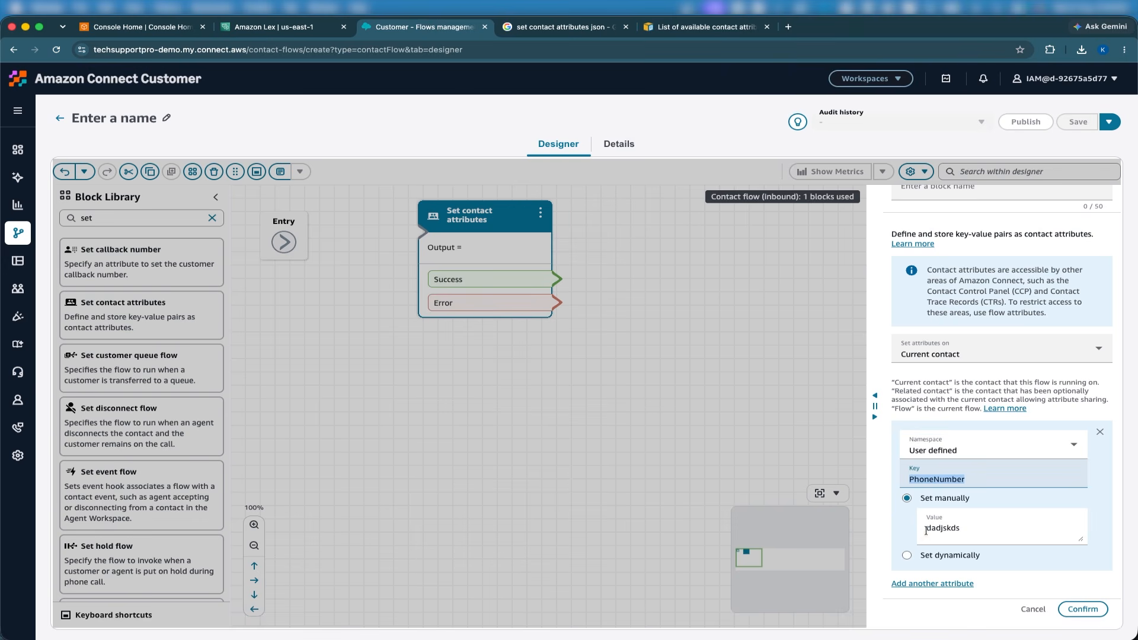
pyautogui.moveTo(923, 529); pyautogui.dragTo(1010, 527)
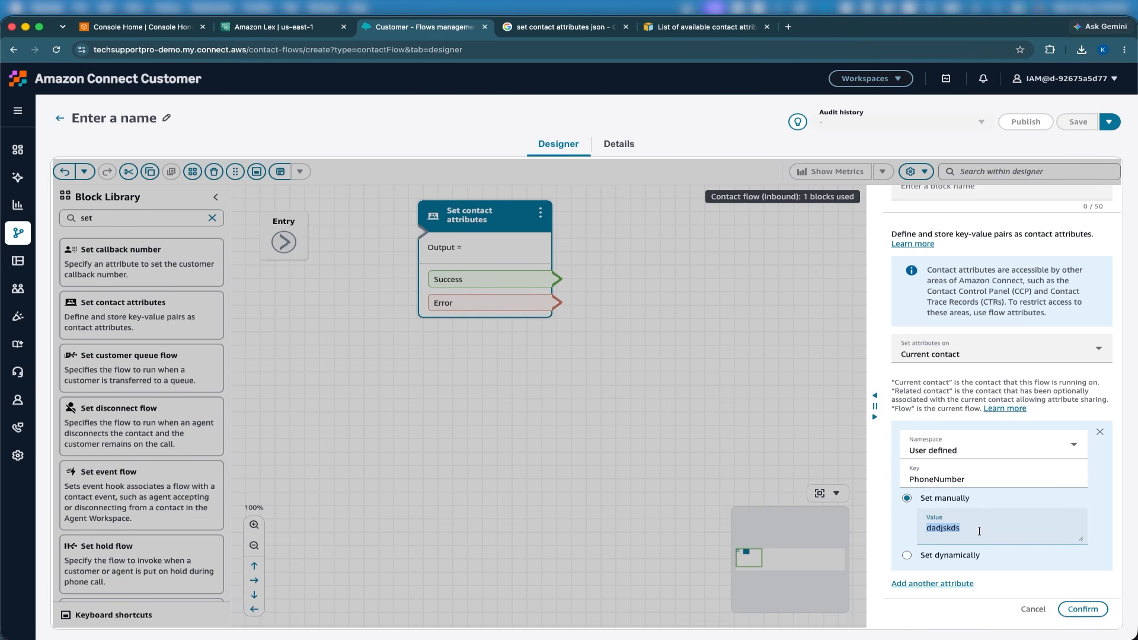
# Set the PhoneNumber attribute dynamically from the System namespace with the key Customer address or number.
pyautogui.click(930, 558)
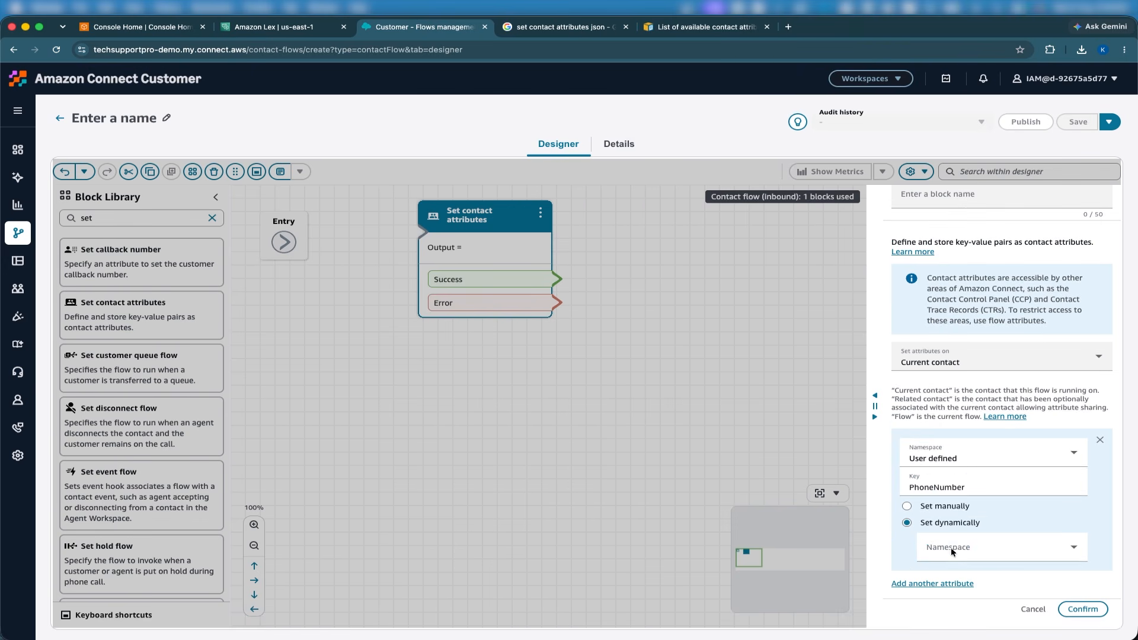
pyautogui.click(958, 548)
pyautogui.scroll(-5, 961, 475)
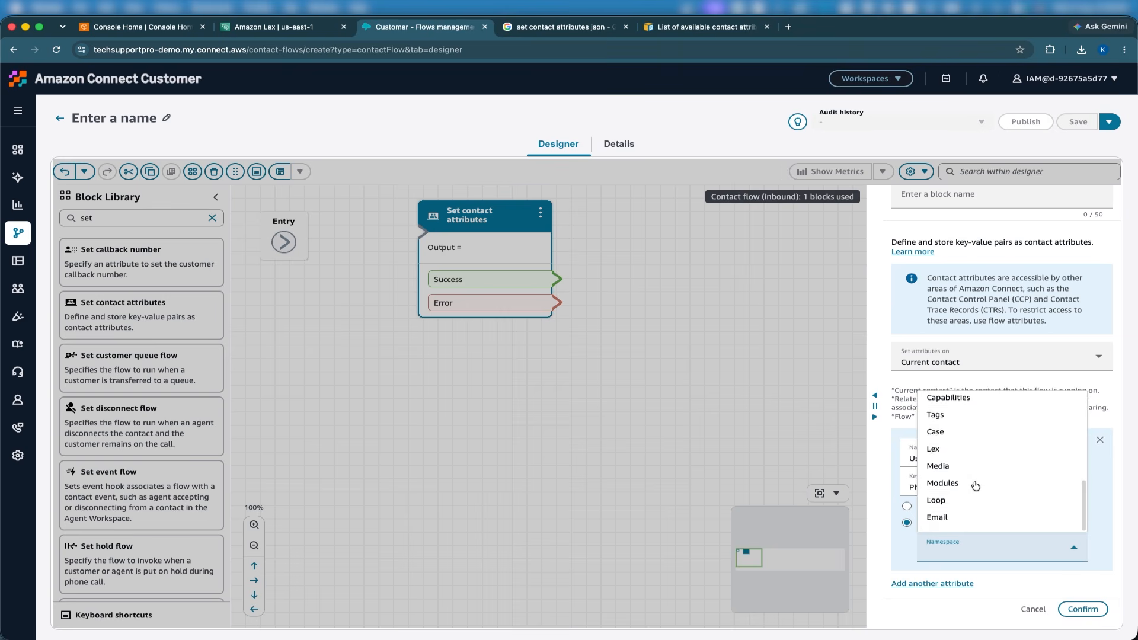
pyautogui.scroll(5, 970, 473)
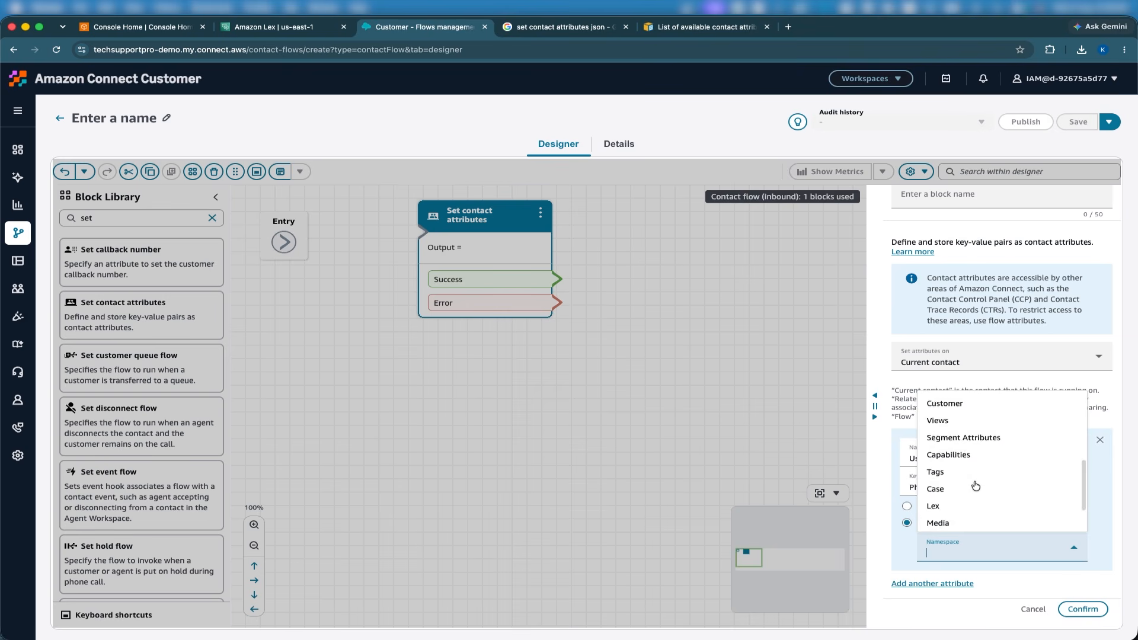
pyautogui.click(900, 548)
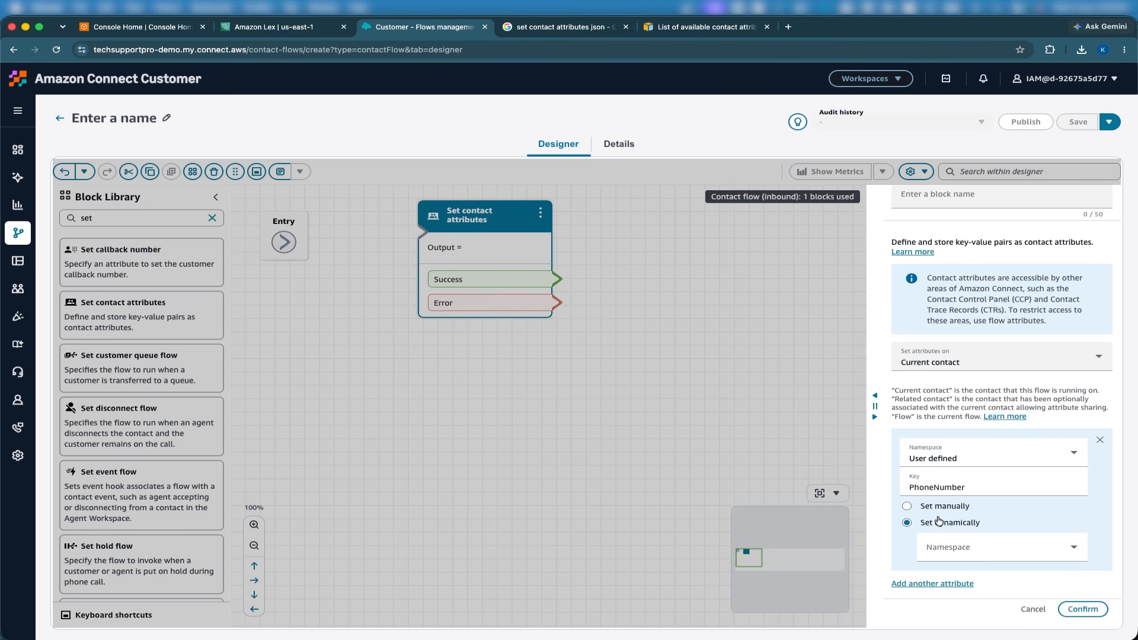
pyautogui.click(952, 551)
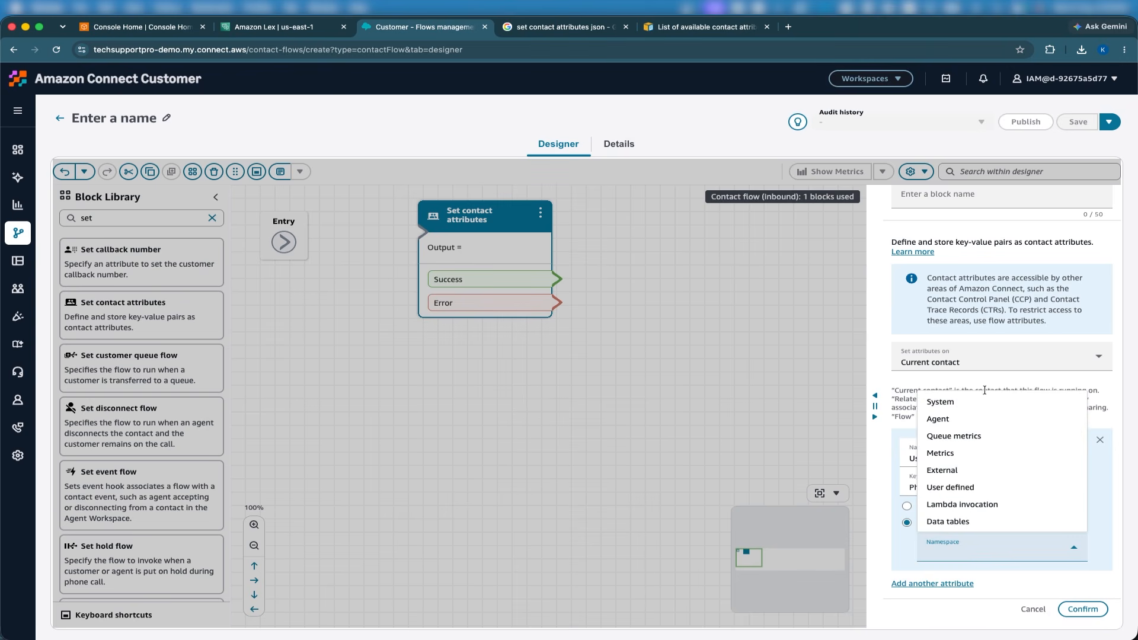
pyautogui.click(970, 405)
pyautogui.click(941, 575)
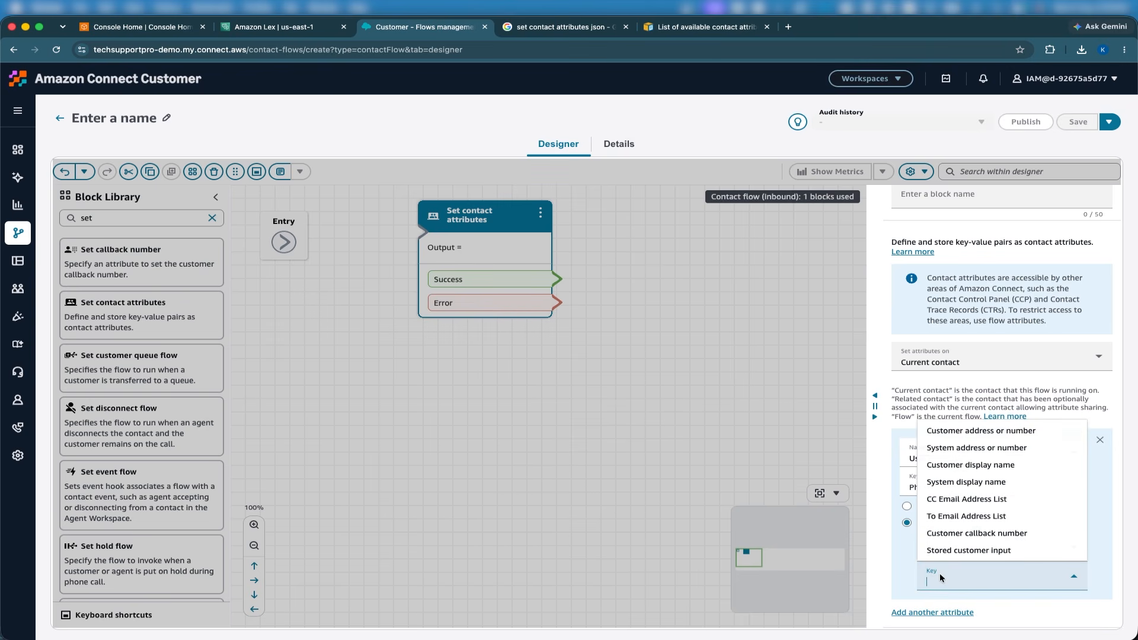
pyautogui.click(971, 432)
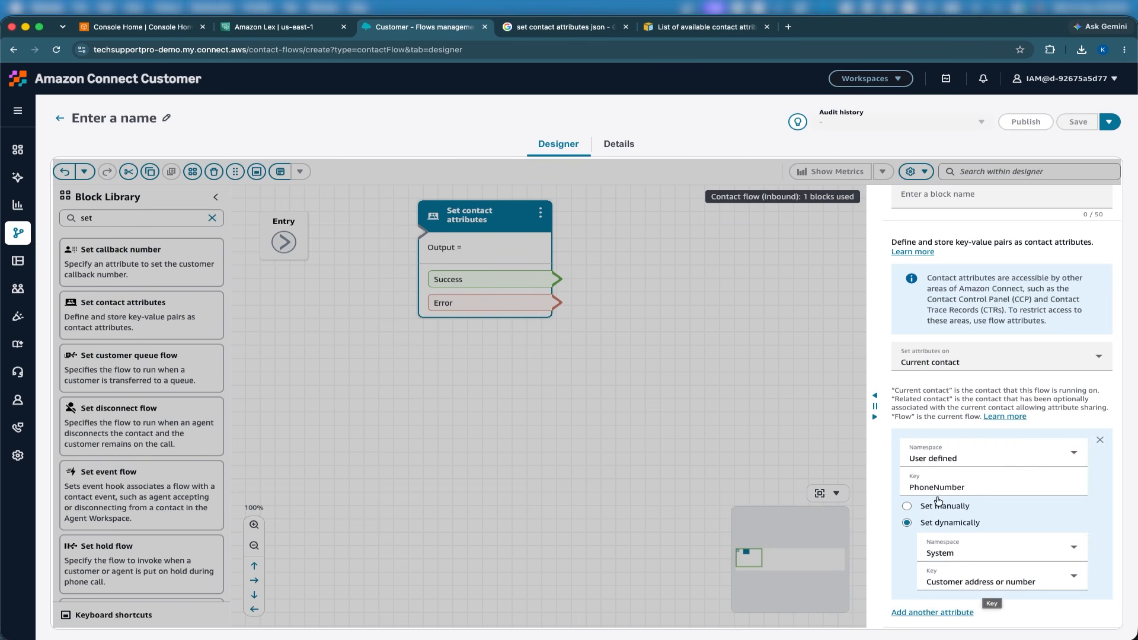
# Try System address or number and Stored customer input as the dynamic key, and settle on Customer callback number.
pyautogui.click(986, 581)
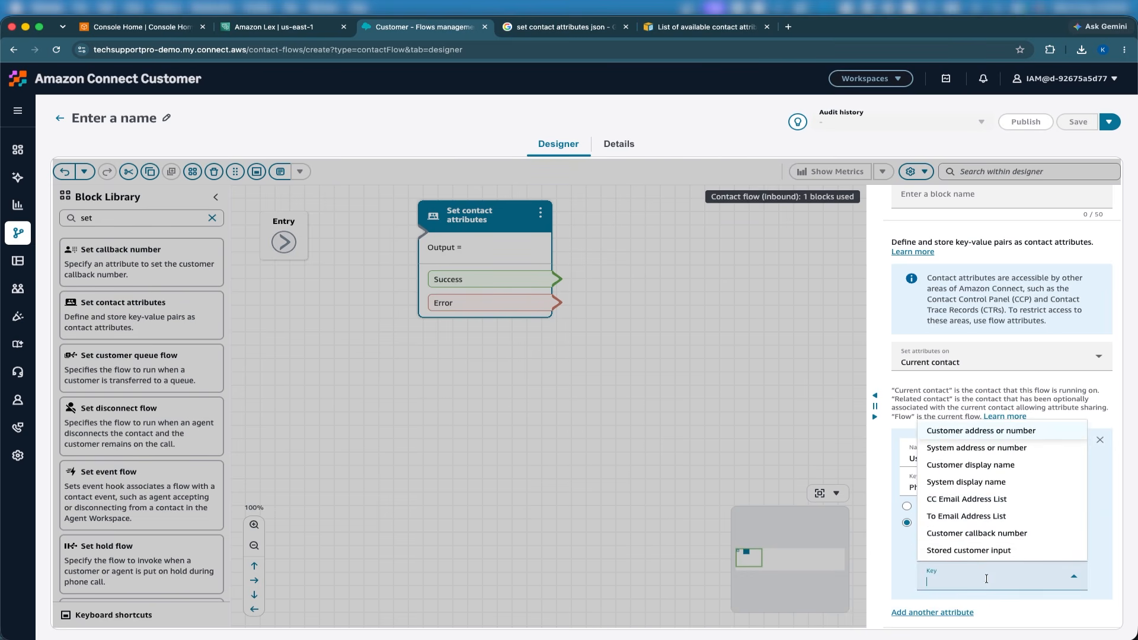
pyautogui.click(949, 449)
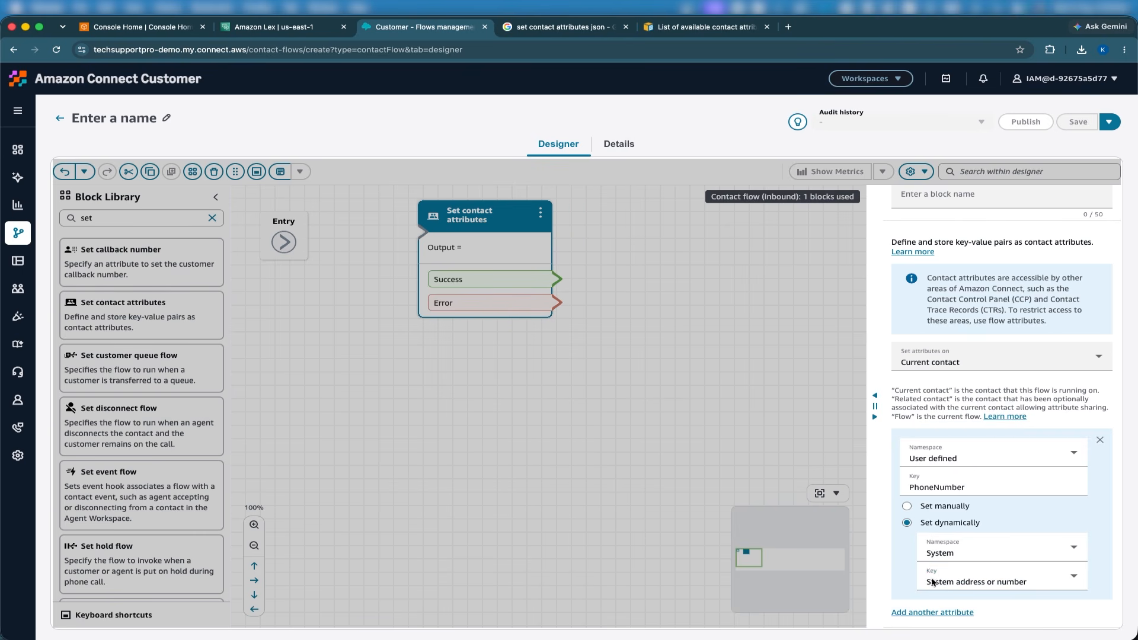
pyautogui.click(951, 580)
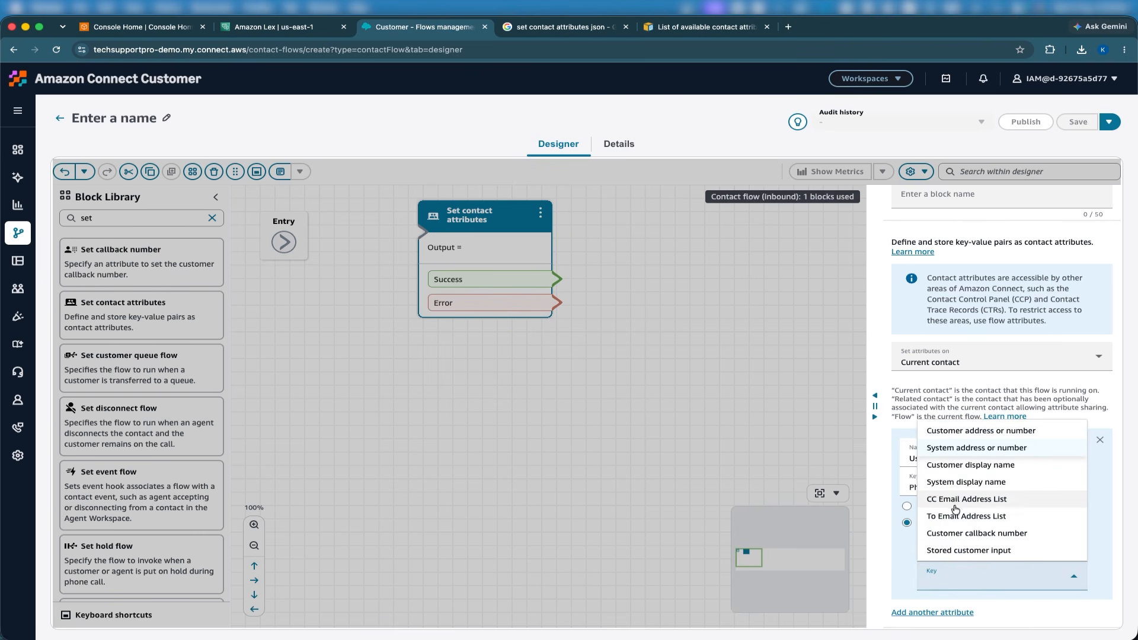
pyautogui.scroll(-2, 955, 508)
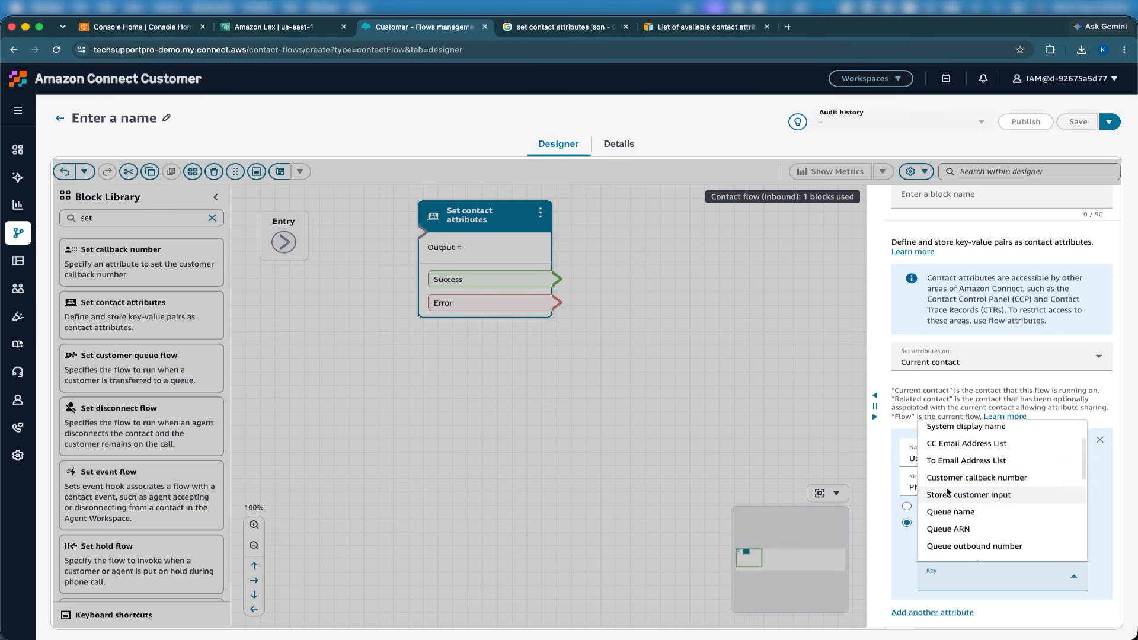
pyautogui.click(944, 494)
pyautogui.click(949, 581)
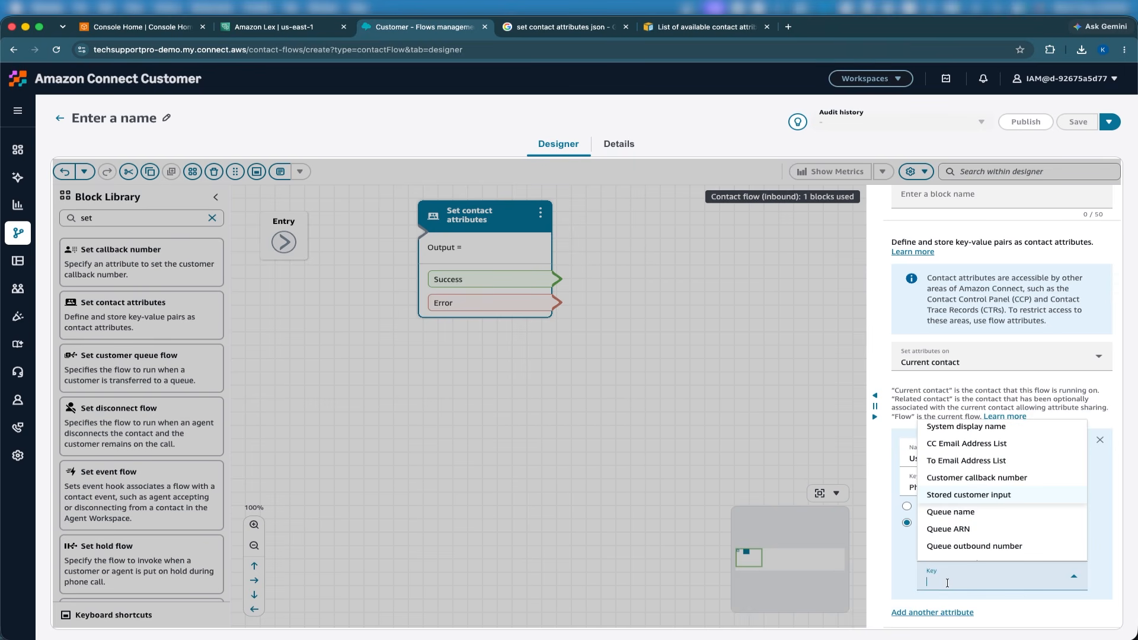
pyautogui.click(961, 483)
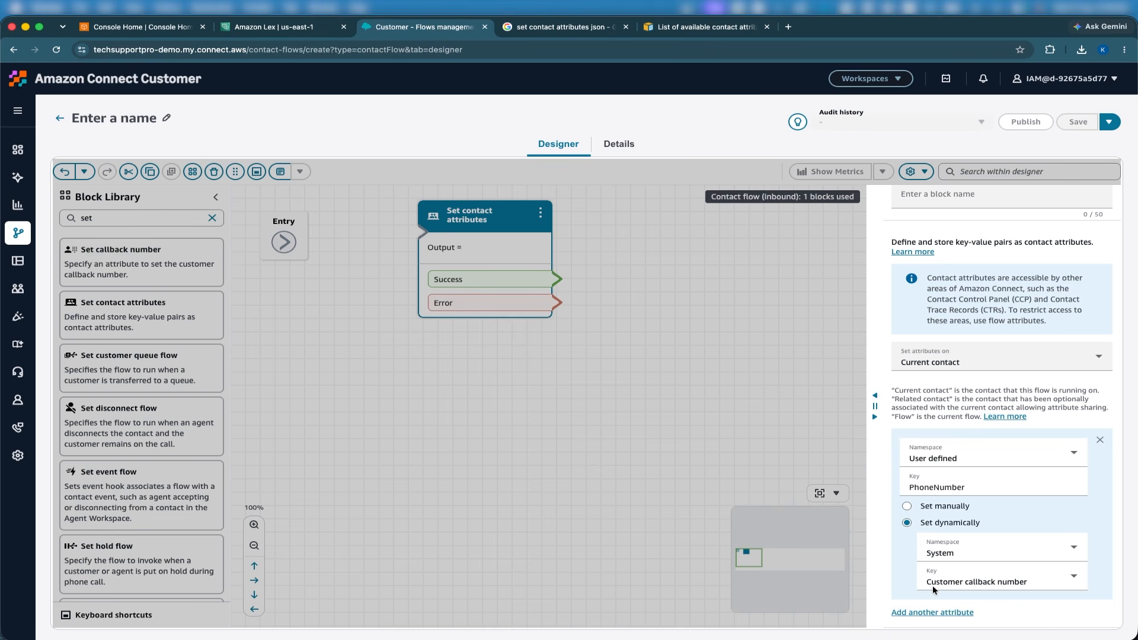
# Switch the PhoneNumber attribute to its manually set value and back to the dynamic one.
pyautogui.click(925, 509)
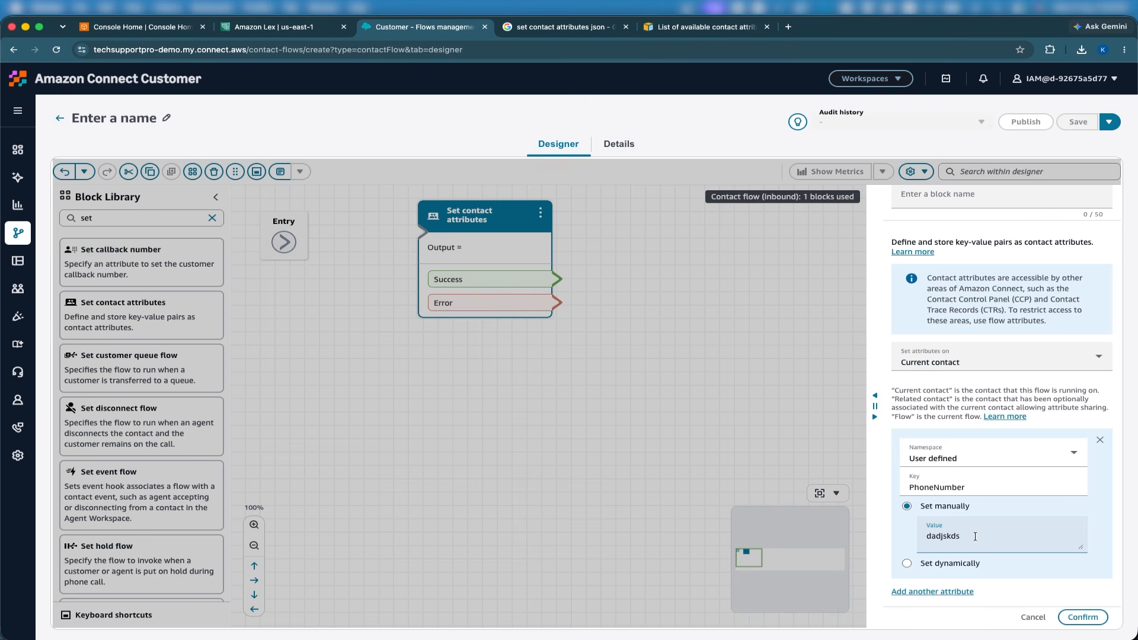
pyautogui.doubleClick(954, 536)
pyautogui.click(927, 564)
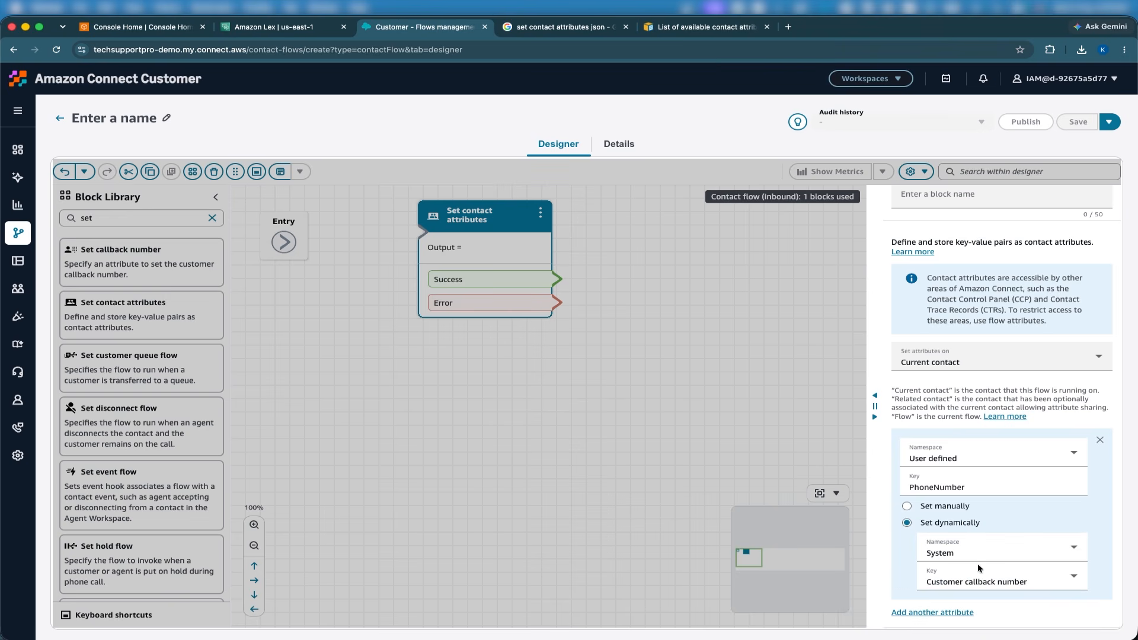
pyautogui.scroll(-1, 977, 563)
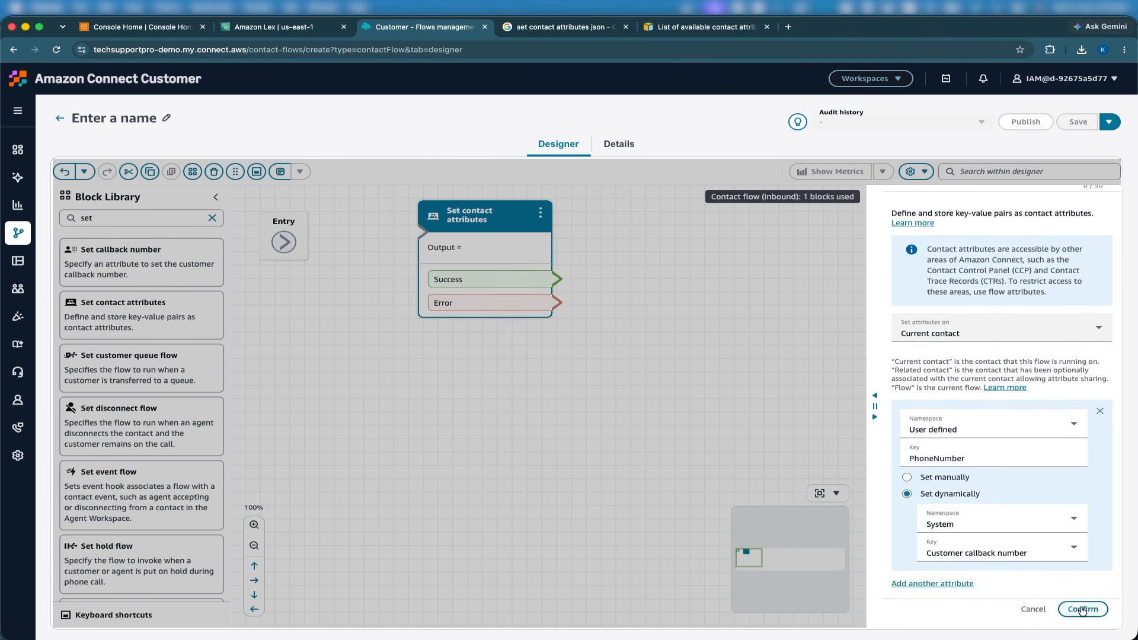
# Confirm the attribute settings and add a Play prompt block fed by both the Success and Error branches of Set contact attributes.
pyautogui.click(1082, 609)
pyautogui.doubleClick(118, 217)
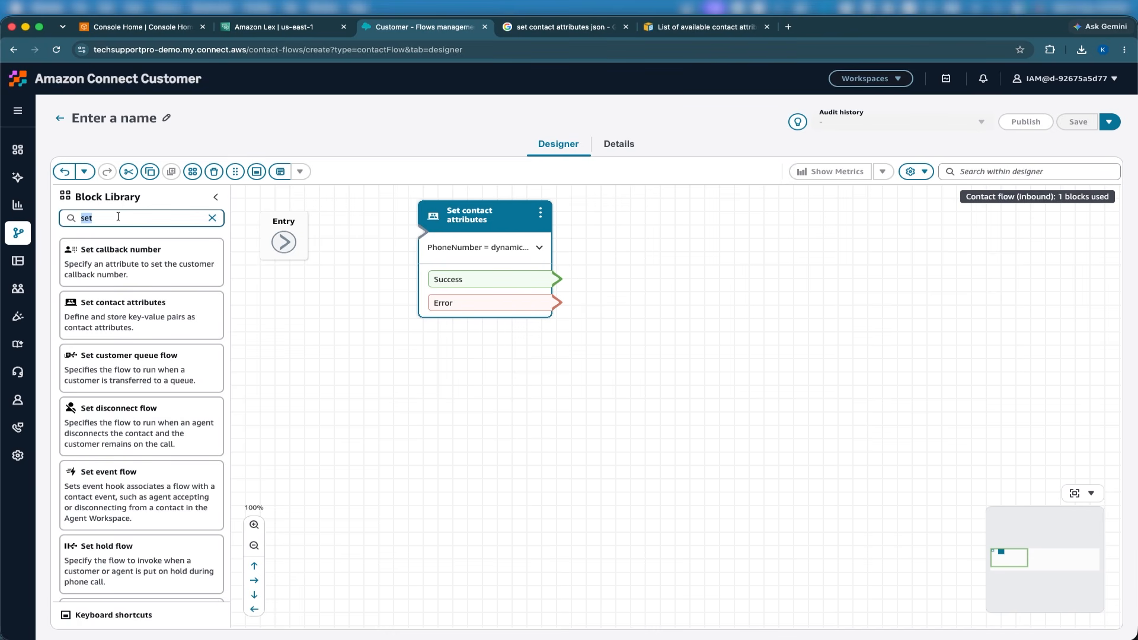
pyautogui.write('play')
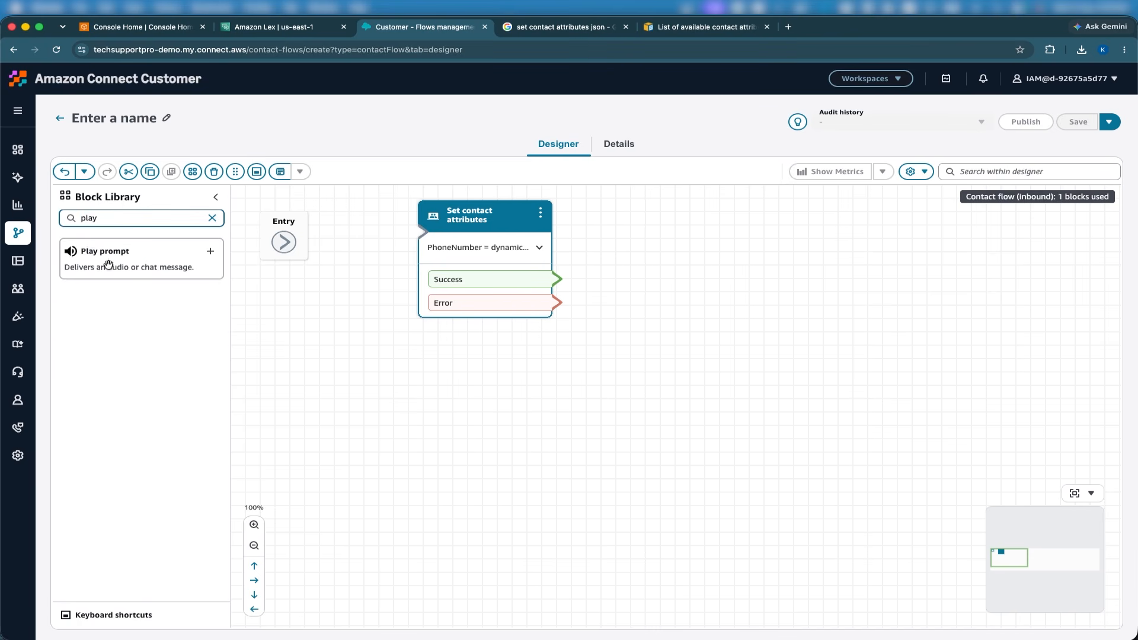
pyautogui.moveTo(112, 263); pyautogui.dragTo(697, 228)
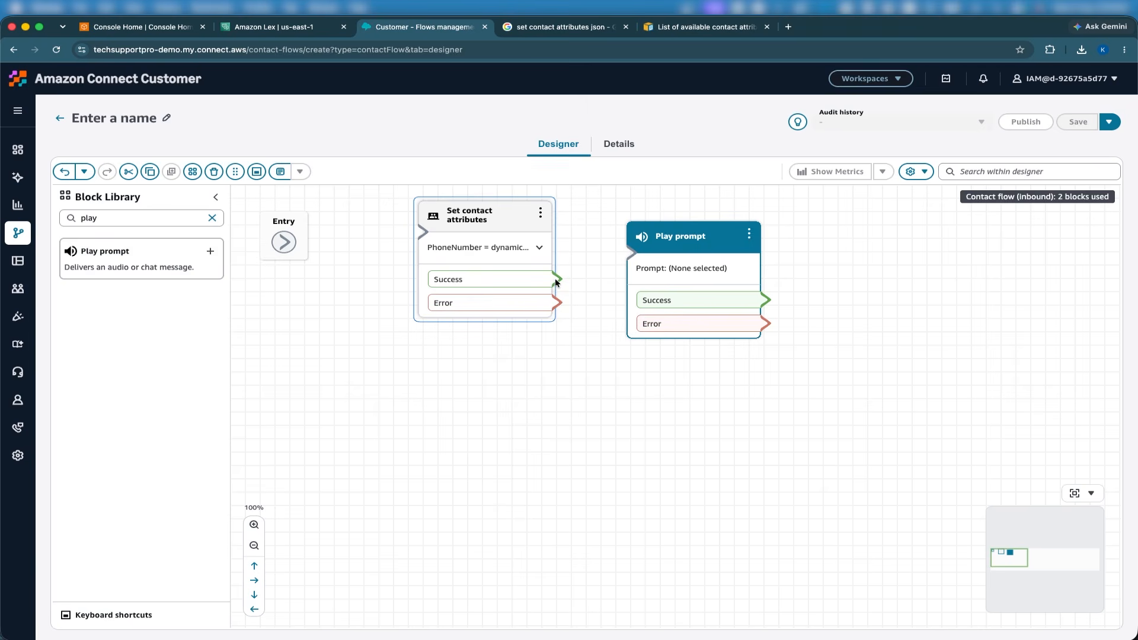
pyautogui.moveTo(555, 279); pyautogui.dragTo(632, 253)
pyautogui.moveTo(553, 302); pyautogui.dragTo(692, 236)
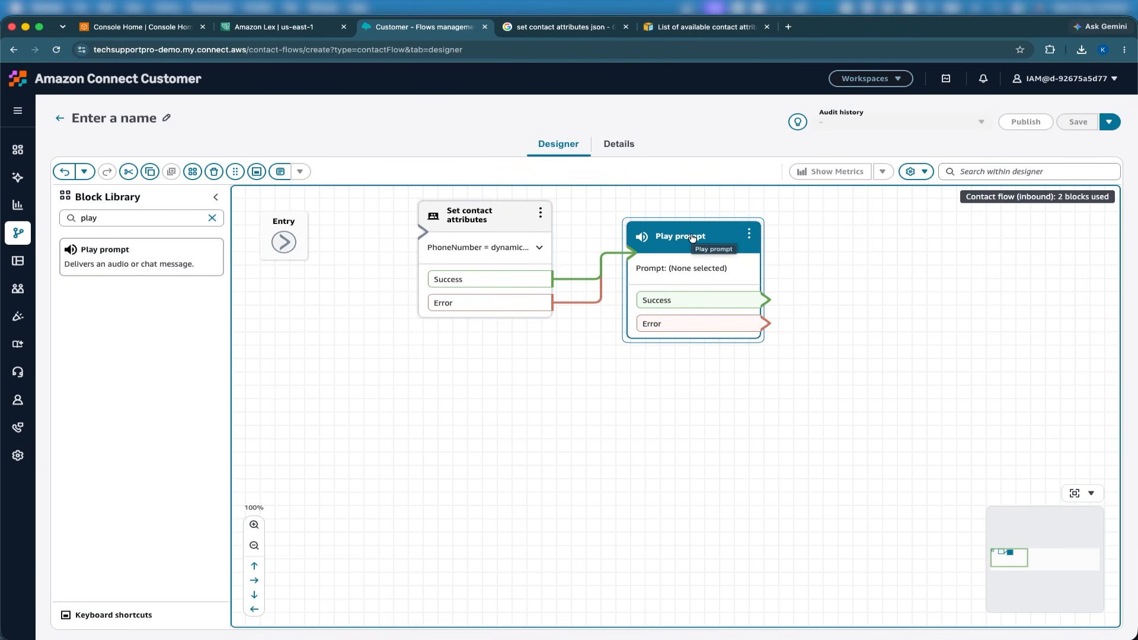
# Review the PhoneNumber attribute's dynamic source in the Set contact attributes block and close its settings.
pyautogui.click(518, 214)
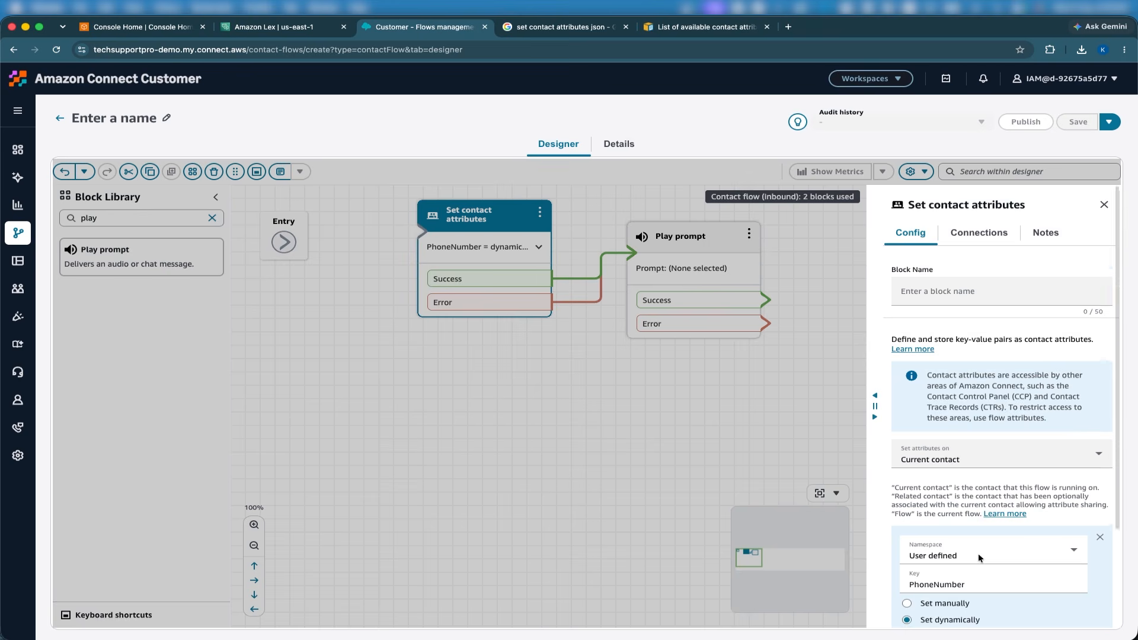
pyautogui.scroll(-3, 963, 529)
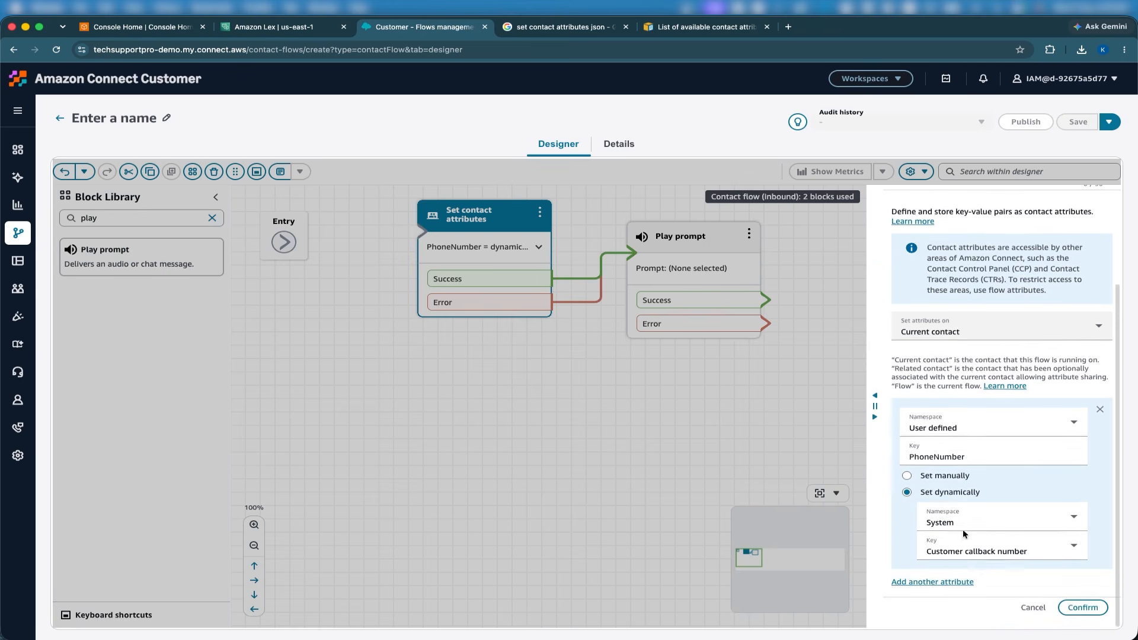
pyautogui.click(1082, 609)
# Try setting the Play prompt's text-to-speech content dynamically from the User defined namespace with the key PhoneNumber.
pyautogui.click(676, 241)
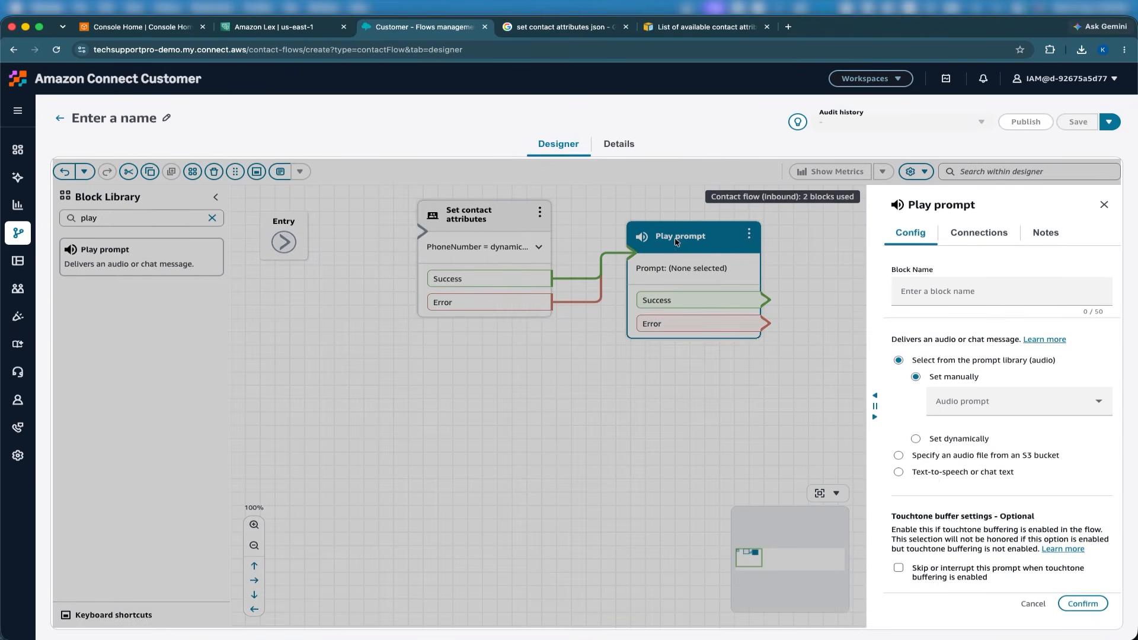
pyautogui.click(930, 470)
pyautogui.scroll(-1, 946, 481)
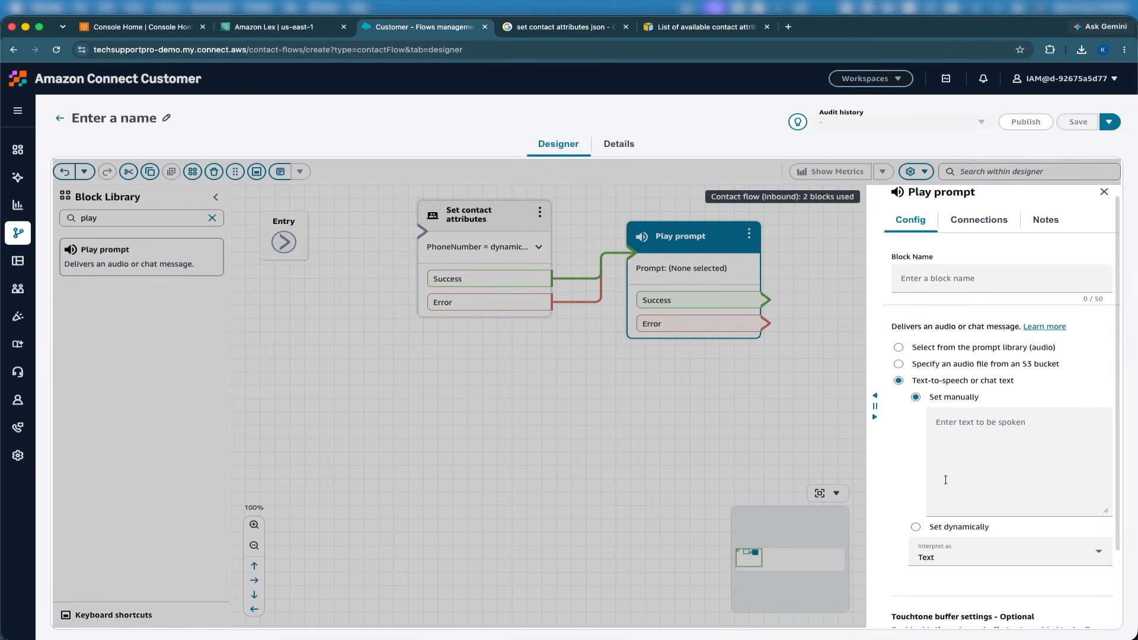
pyautogui.click(940, 528)
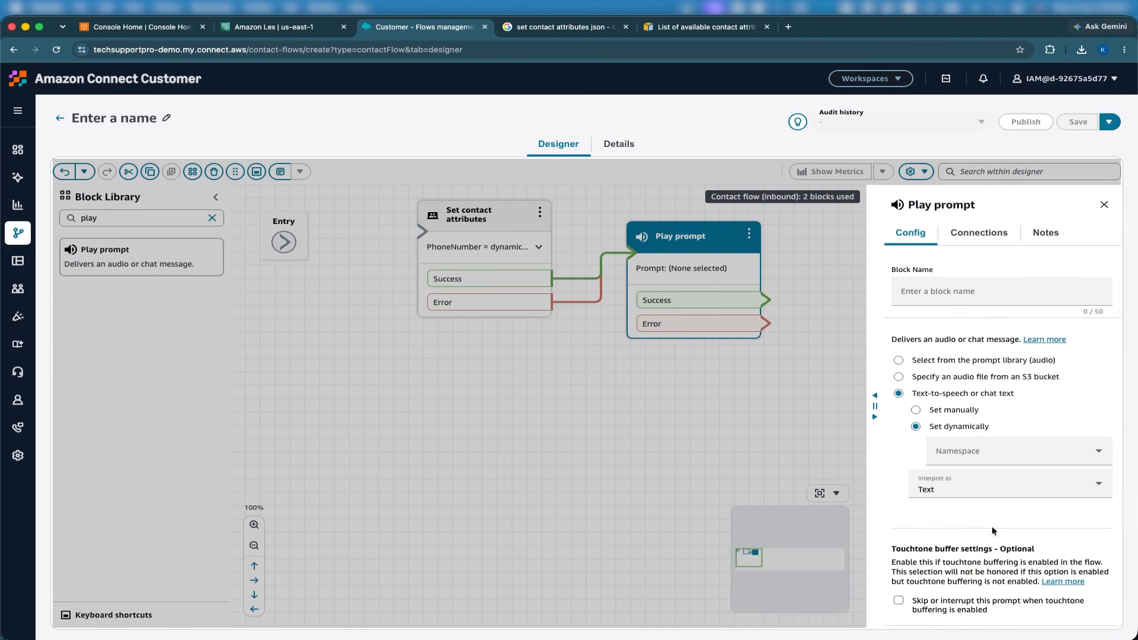
pyautogui.click(966, 453)
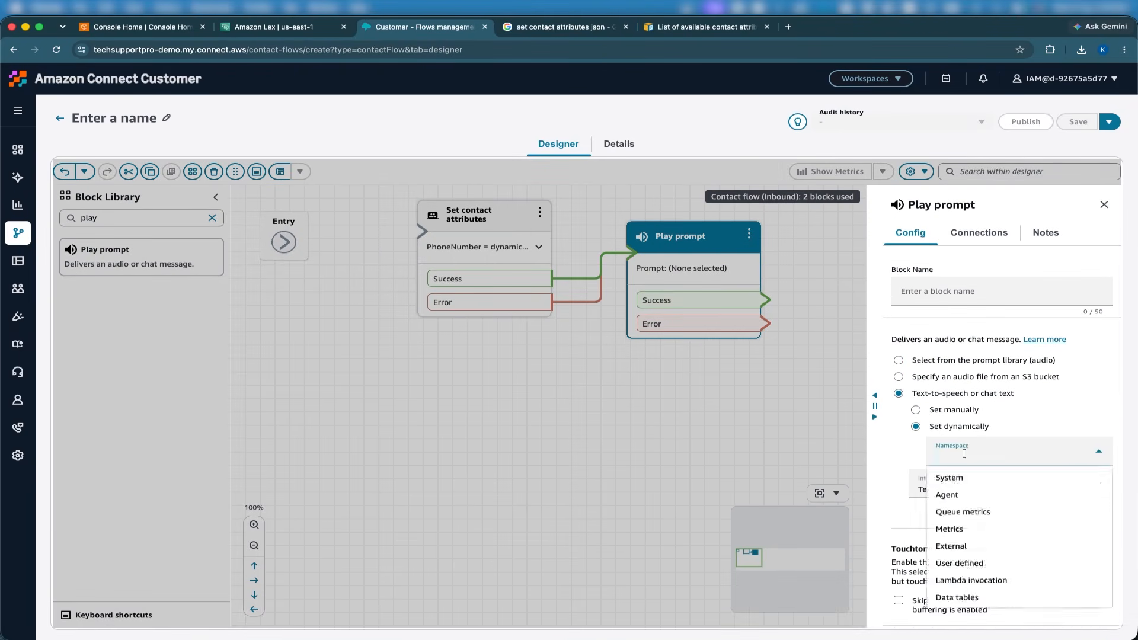
pyautogui.click(957, 568)
pyautogui.click(958, 486)
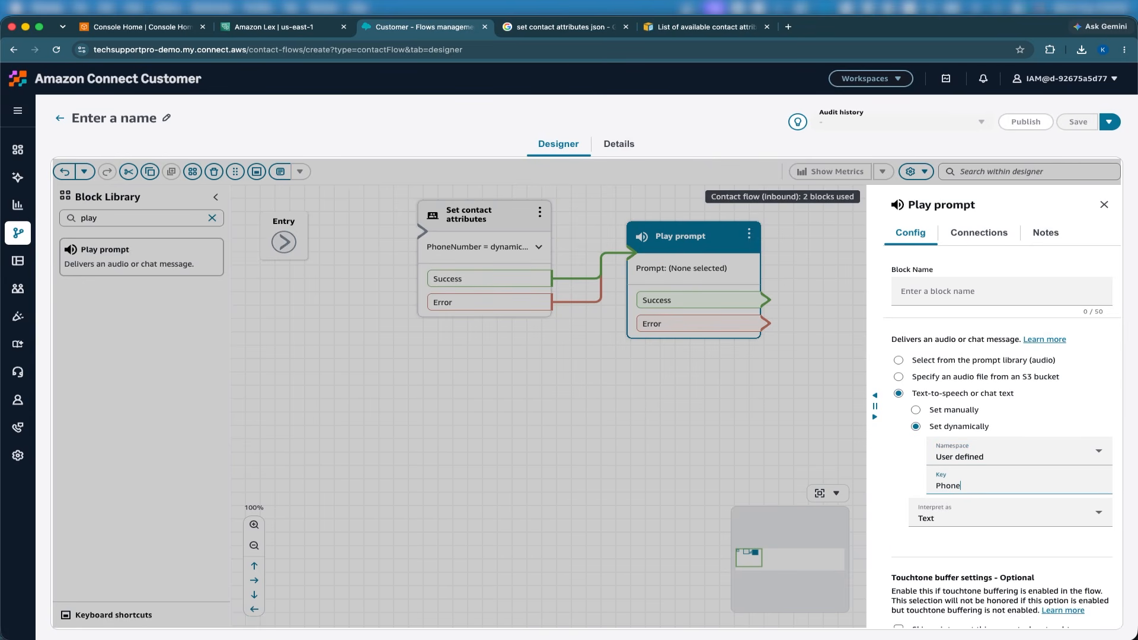
pyautogui.write('PhoneNumber')
# Try $.Attributes.PhoneNumber as the Play prompt's manually set spoken text, and discard the block's changes.
pyautogui.click(932, 409)
pyautogui.click(935, 459)
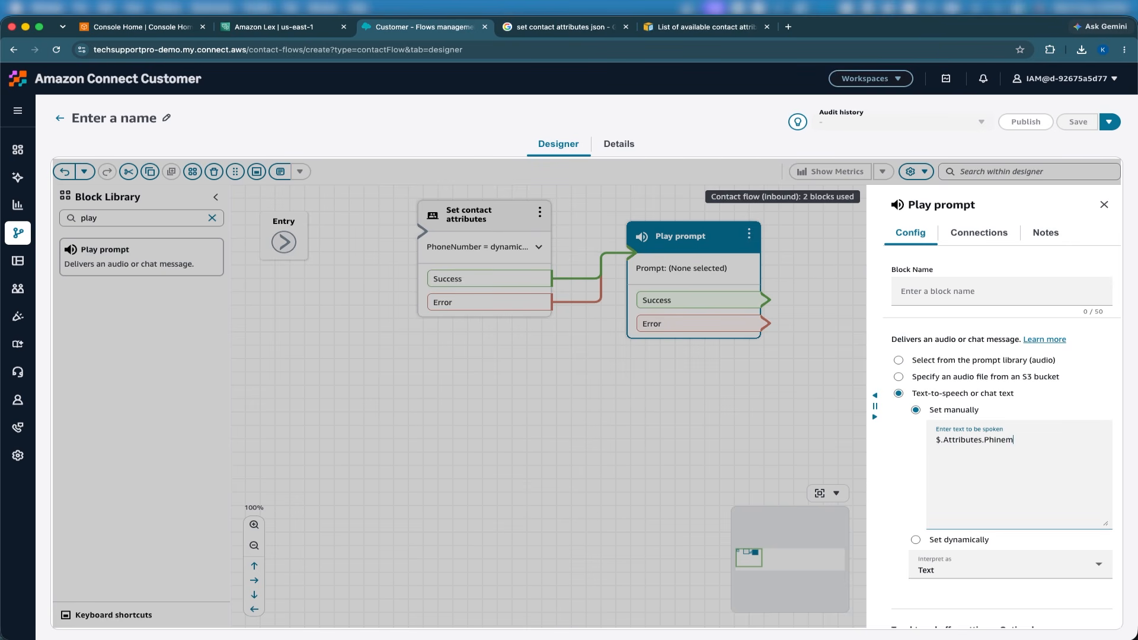
pyautogui.write('$.Attributes.PhoneNumber')
pyautogui.tripleClick(973, 438)
pyautogui.press('super+c')
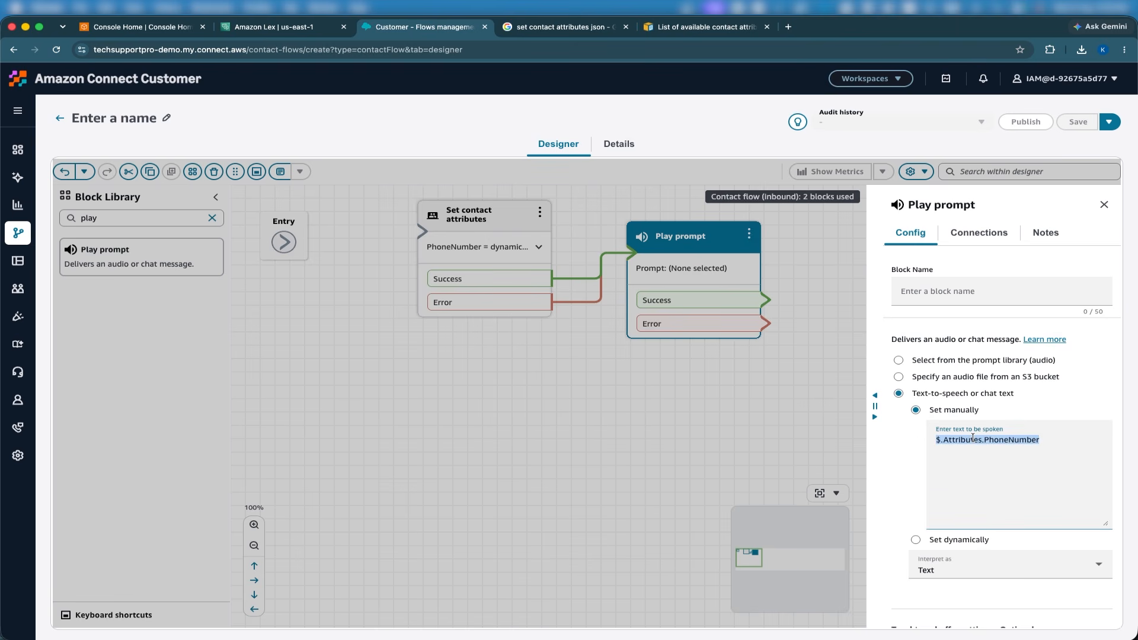
pyautogui.scroll(-5, 996, 474)
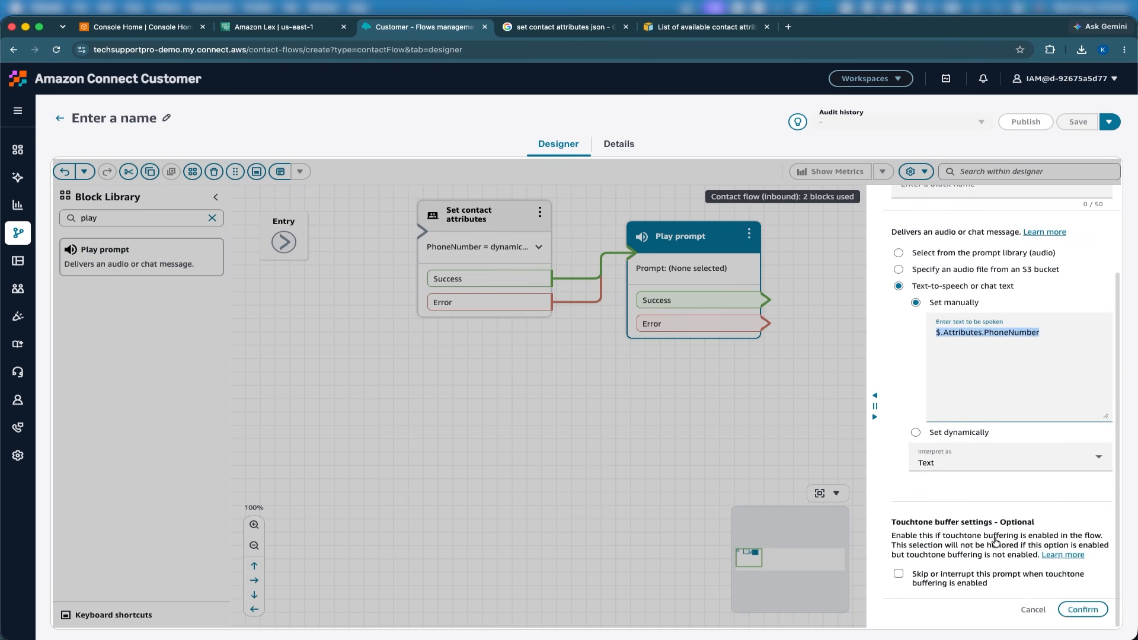
pyautogui.click(1019, 610)
# Try $.Attributes.PhoneNumber as the PhoneNumber attribute's manual value in Set contact attributes, and return it to the dynamic source.
pyautogui.click(493, 214)
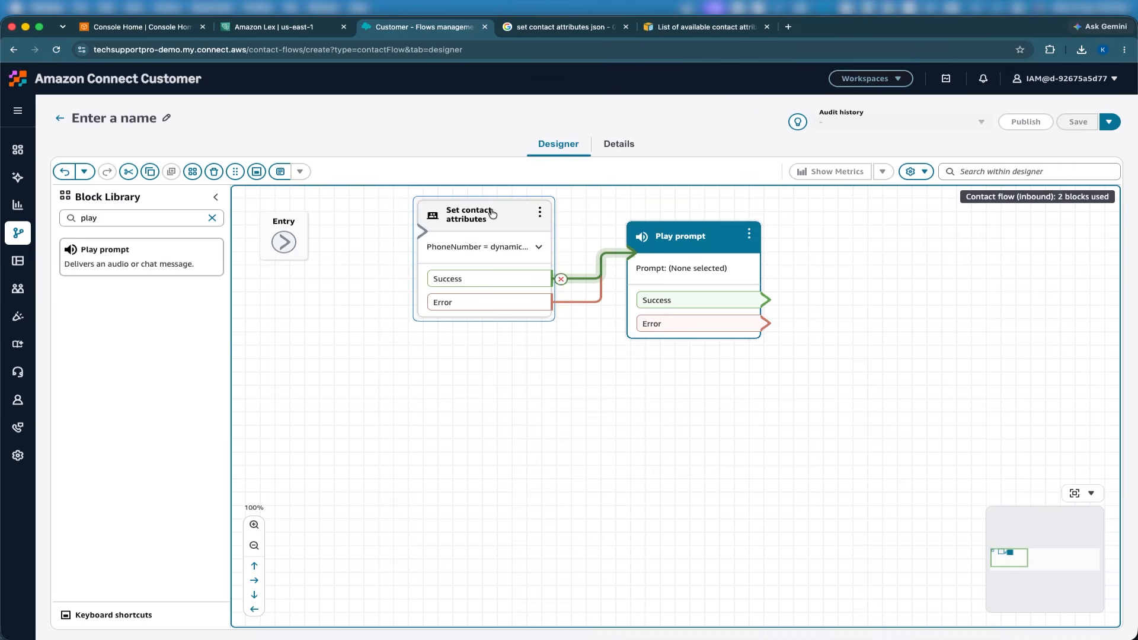
pyautogui.scroll(-3, 1001, 445)
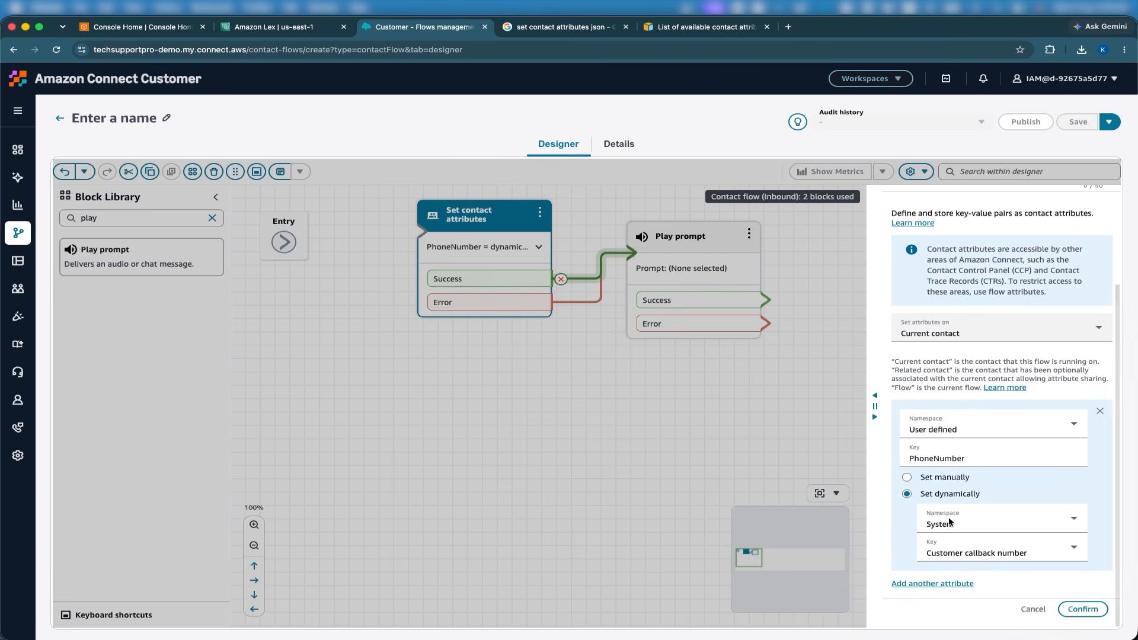
pyautogui.click(932, 498)
pyautogui.click(952, 517)
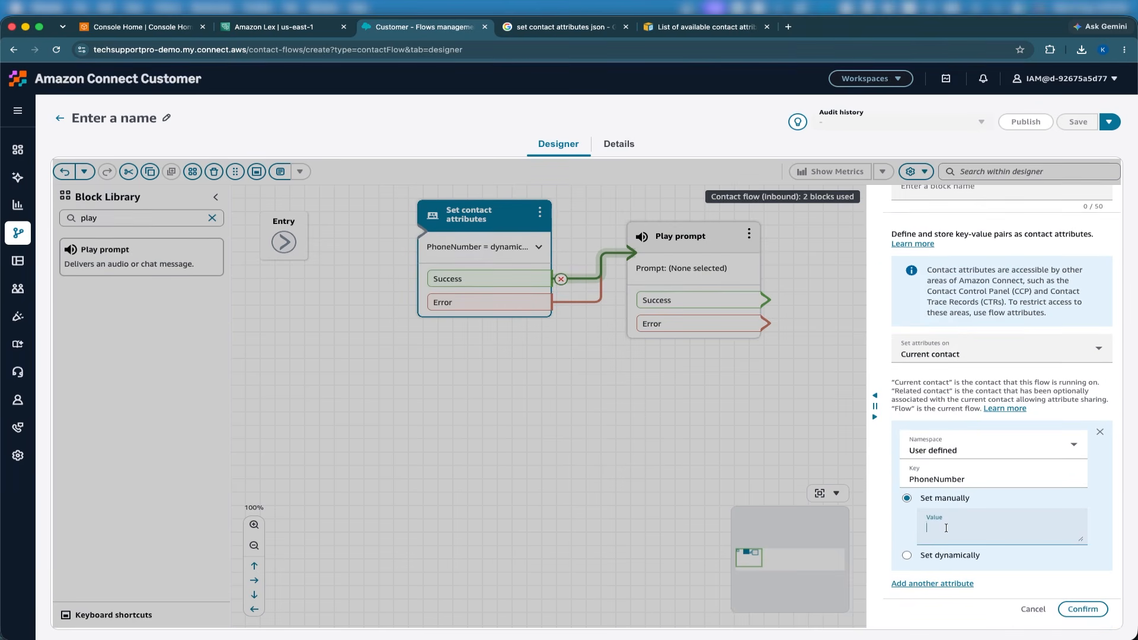
pyautogui.press('super+v')
pyautogui.doubleClick(1002, 529)
pyautogui.click(911, 556)
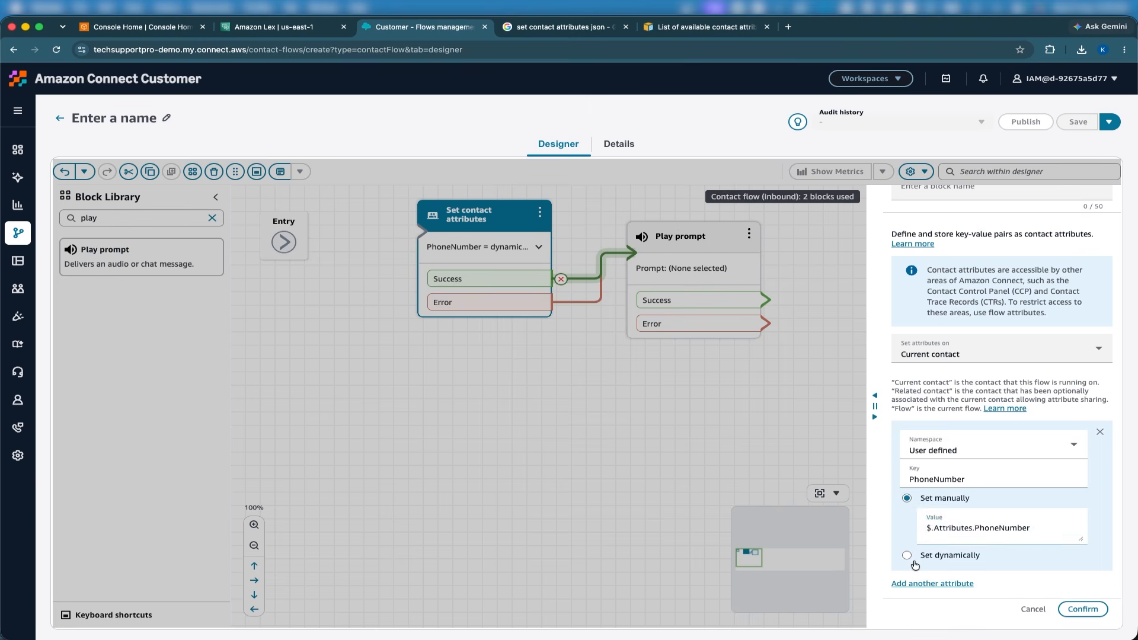
pyautogui.scroll(-1, 1044, 602)
pyautogui.click(1076, 607)
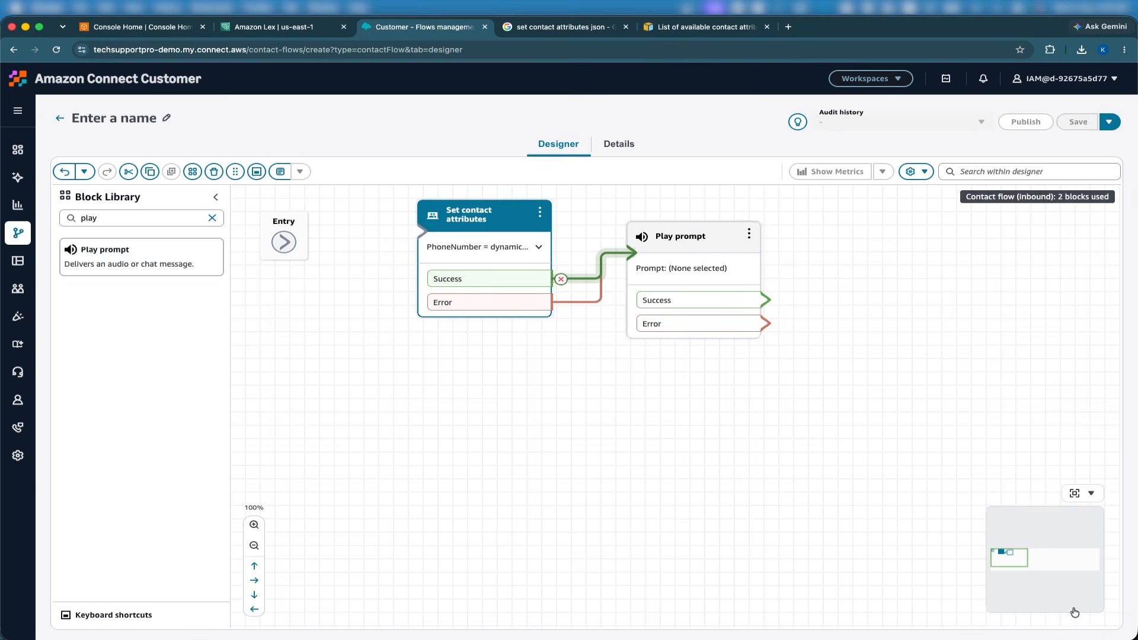
# Choose text-to-speech or chat text with manually set text for the Play prompt block.
pyautogui.click(686, 240)
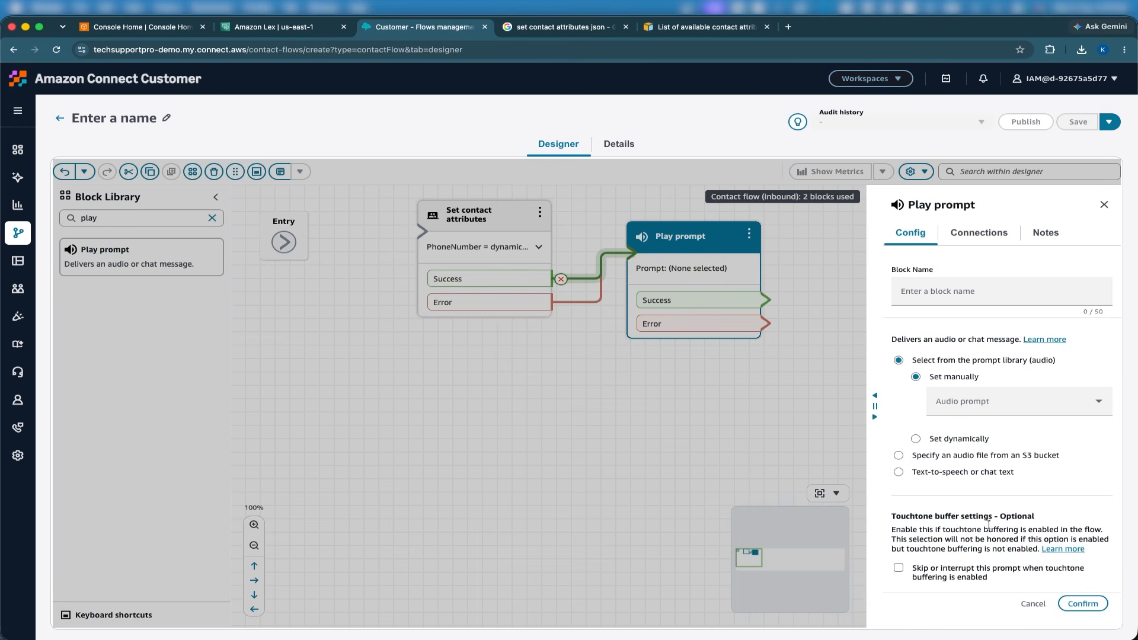
pyautogui.click(958, 474)
pyautogui.click(960, 473)
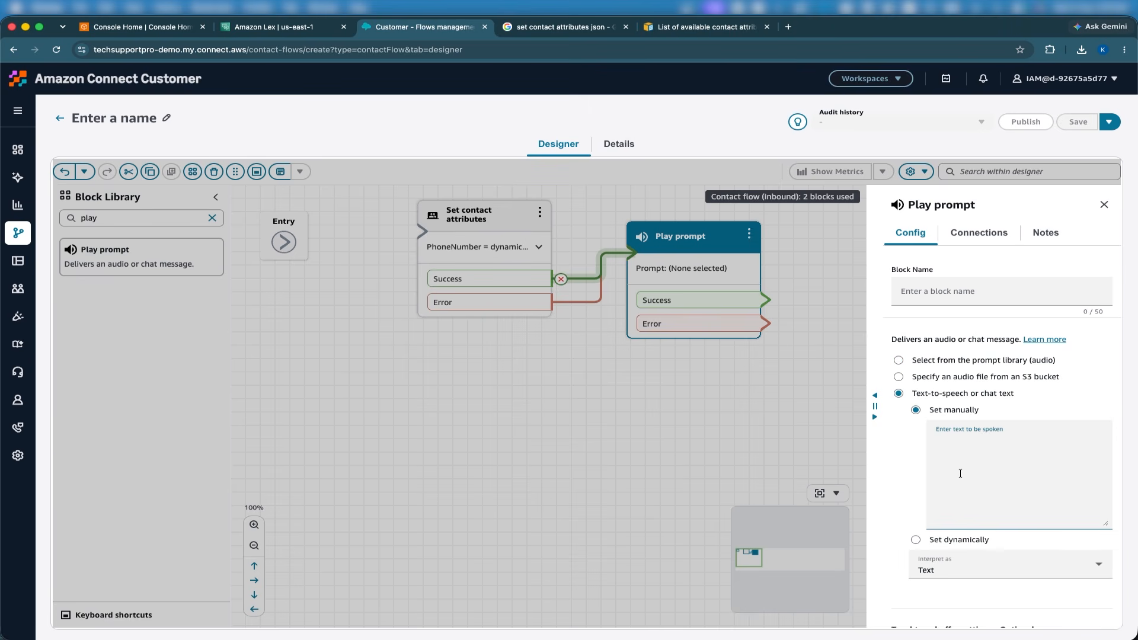
# Switch to the AWS contact attributes documentation and examine the System attributes table with its JSONPath references.
pyautogui.click(735, 26)
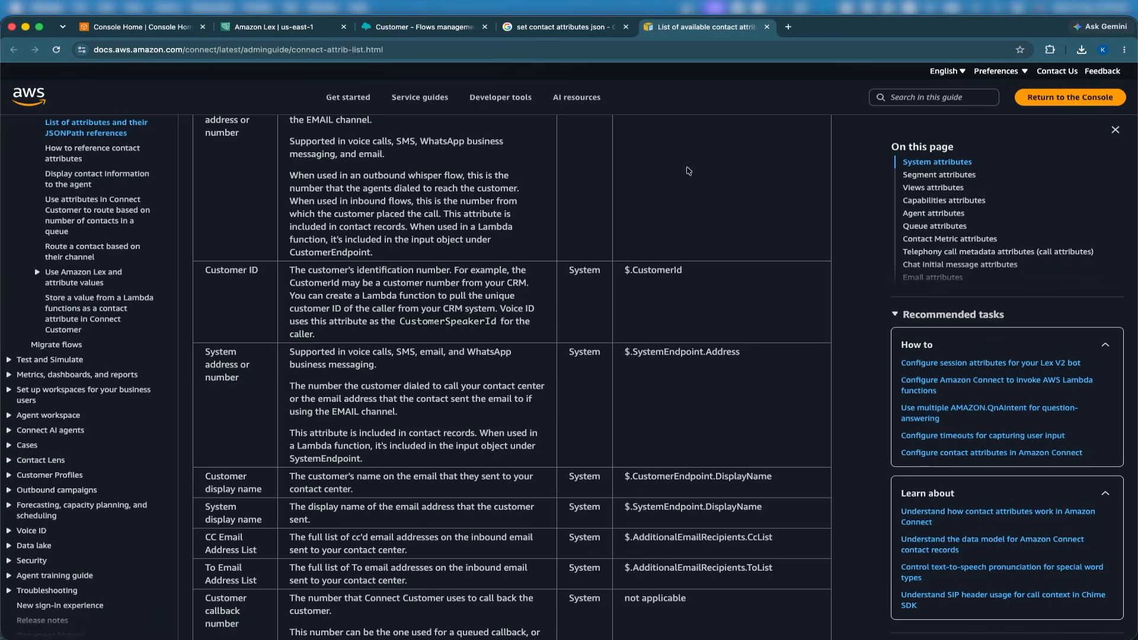
pyautogui.scroll(15, 688, 171)
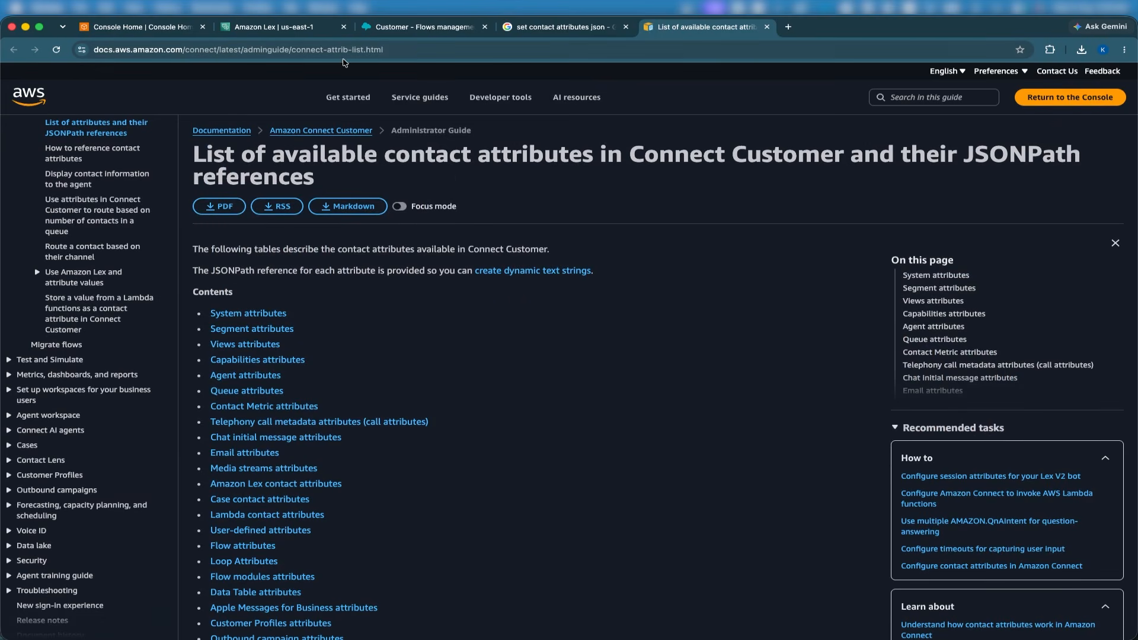
pyautogui.scroll(-1, 611, 412)
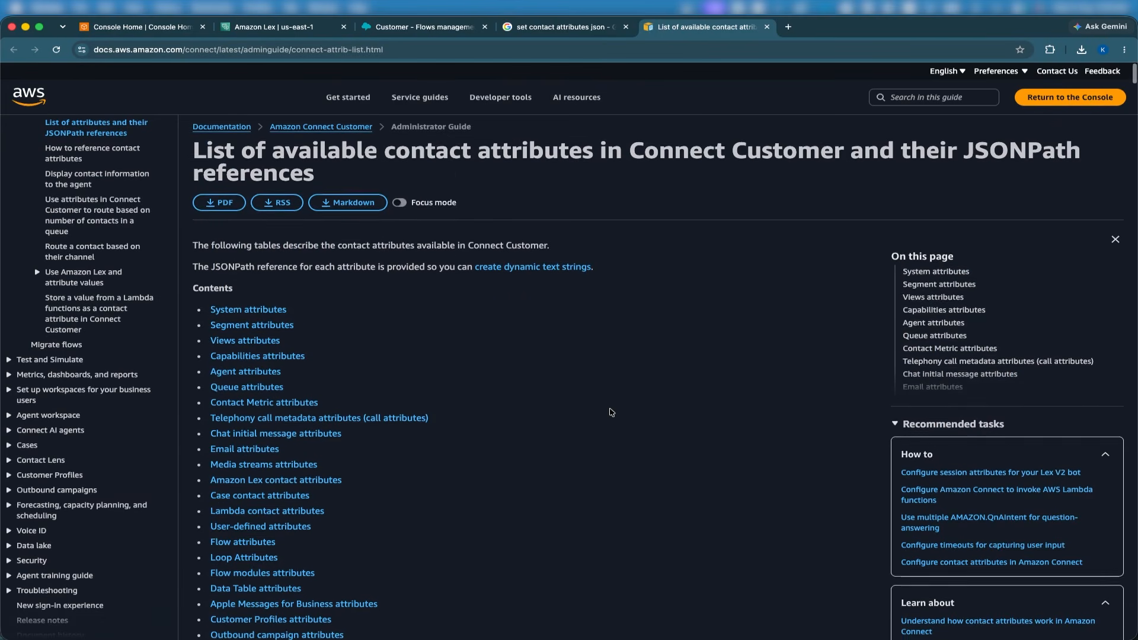
pyautogui.scroll(-15, 612, 412)
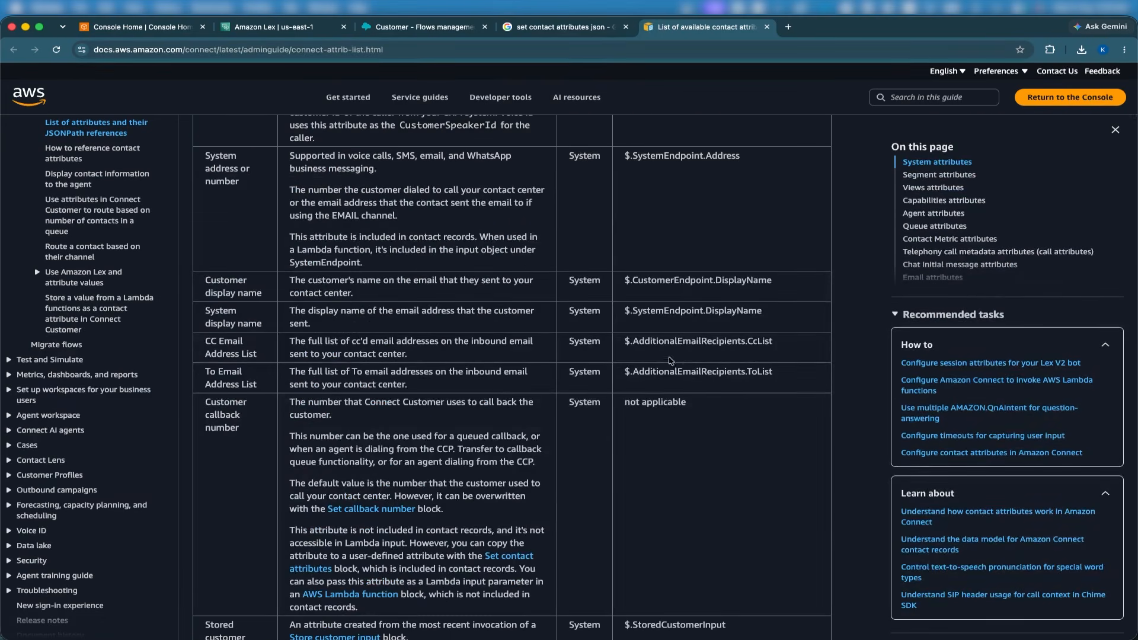
pyautogui.scroll(8, 627, 372)
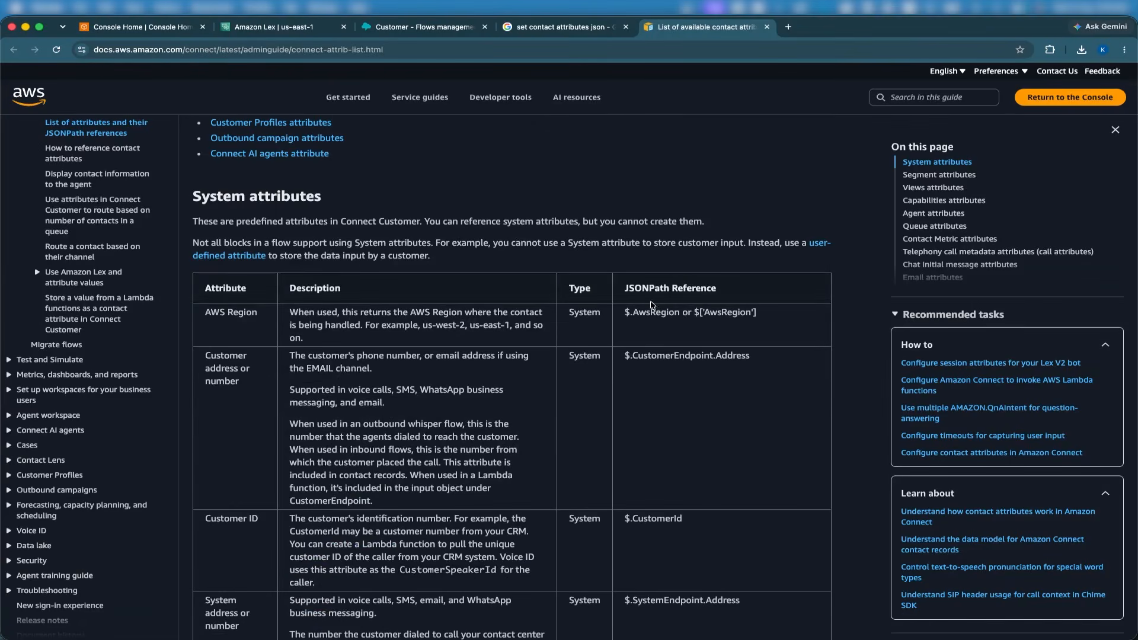
pyautogui.scroll(-10, 652, 304)
pyautogui.scroll(8, 652, 306)
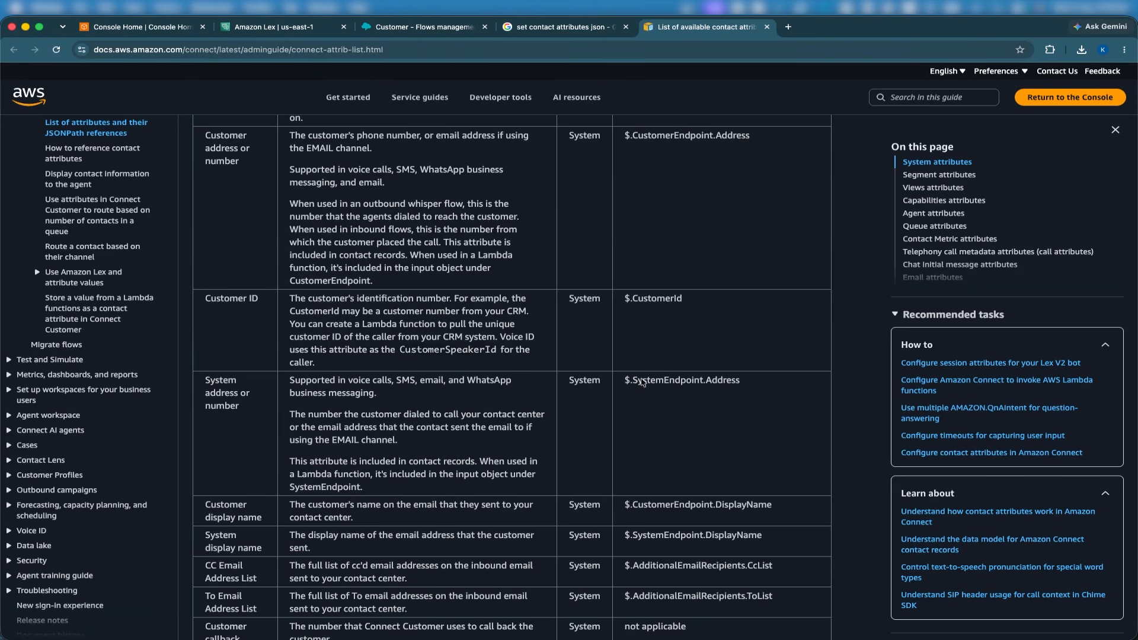
pyautogui.moveTo(624, 380); pyautogui.dragTo(658, 382)
pyautogui.scroll(4, 661, 382)
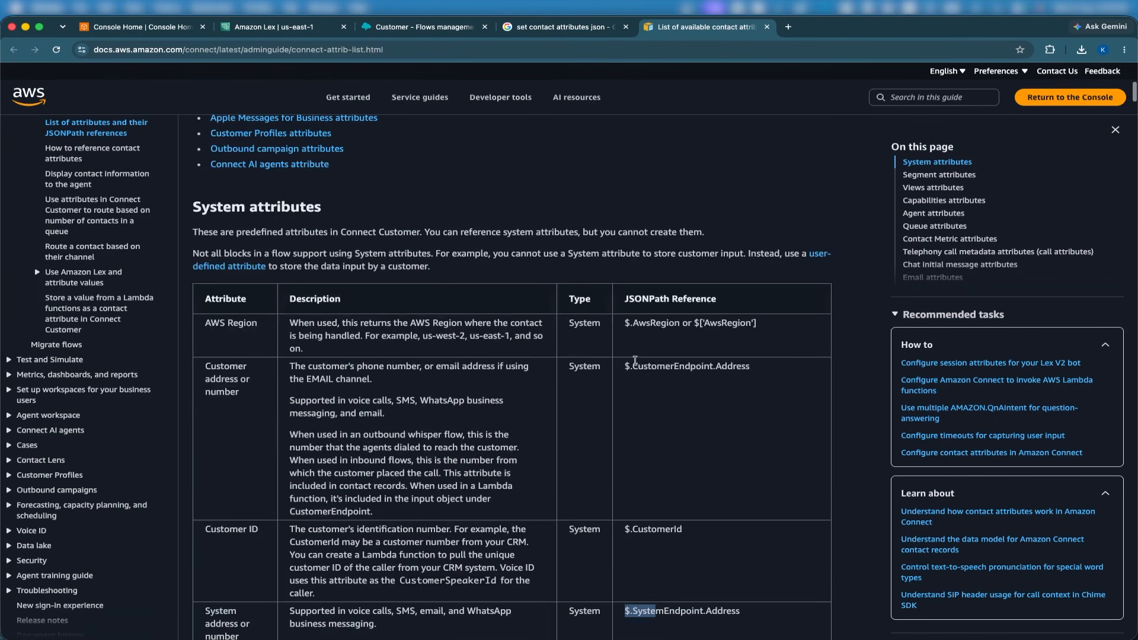
pyautogui.moveTo(624, 323); pyautogui.dragTo(633, 324)
pyautogui.scroll(-20, 592, 356)
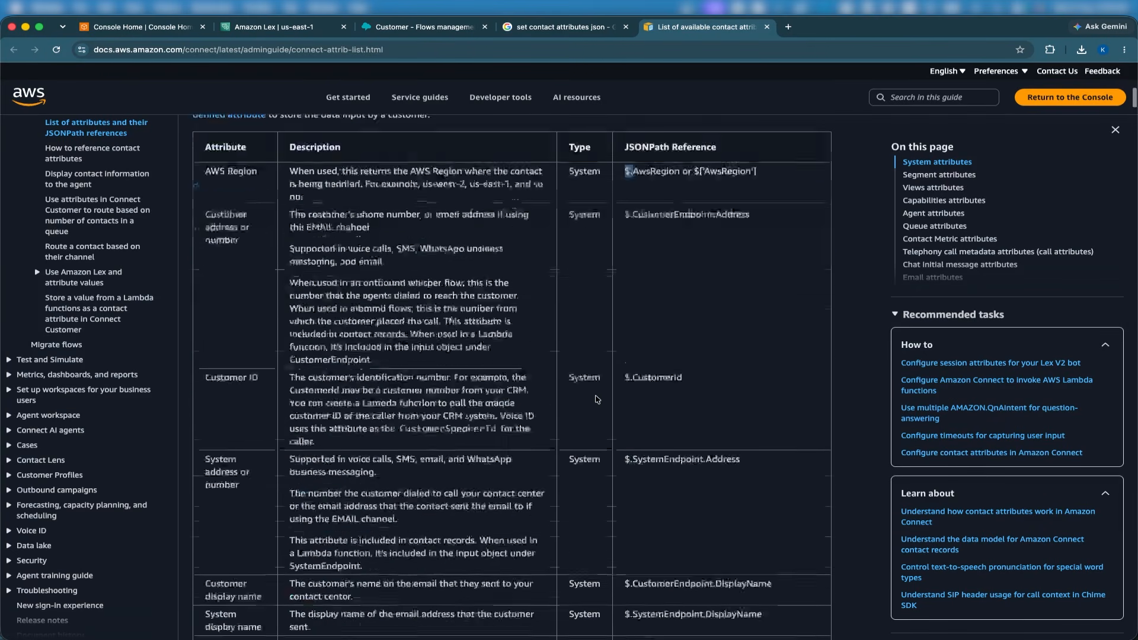
pyautogui.scroll(-5, 929, 212)
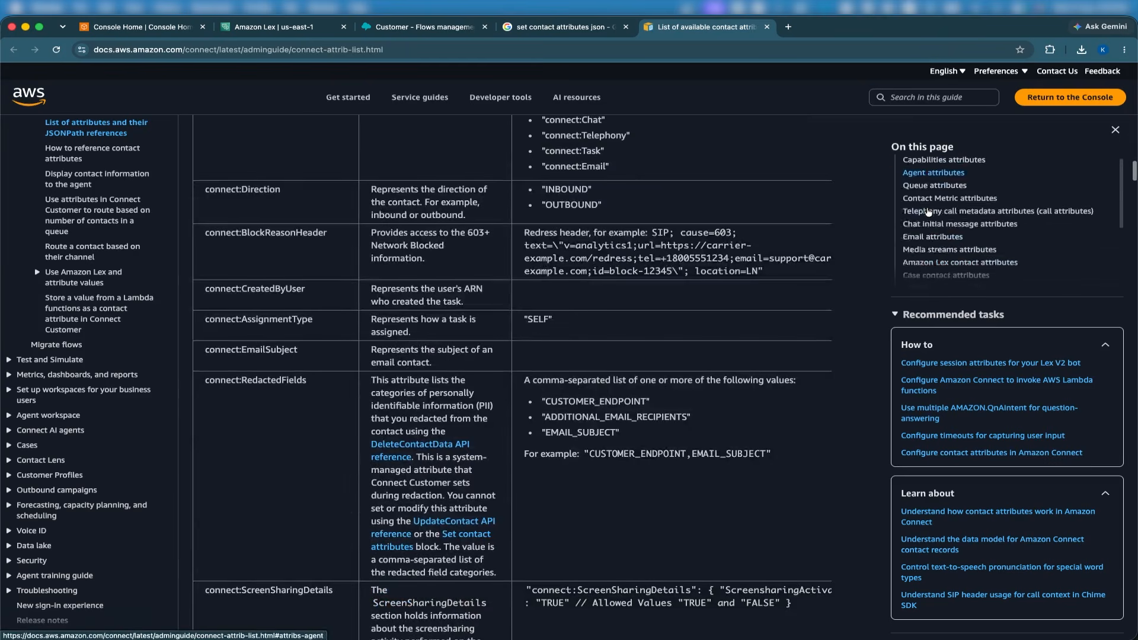
# Examine the JSONPath reference format in the documentation's User-defined attributes section.
pyautogui.click(926, 208)
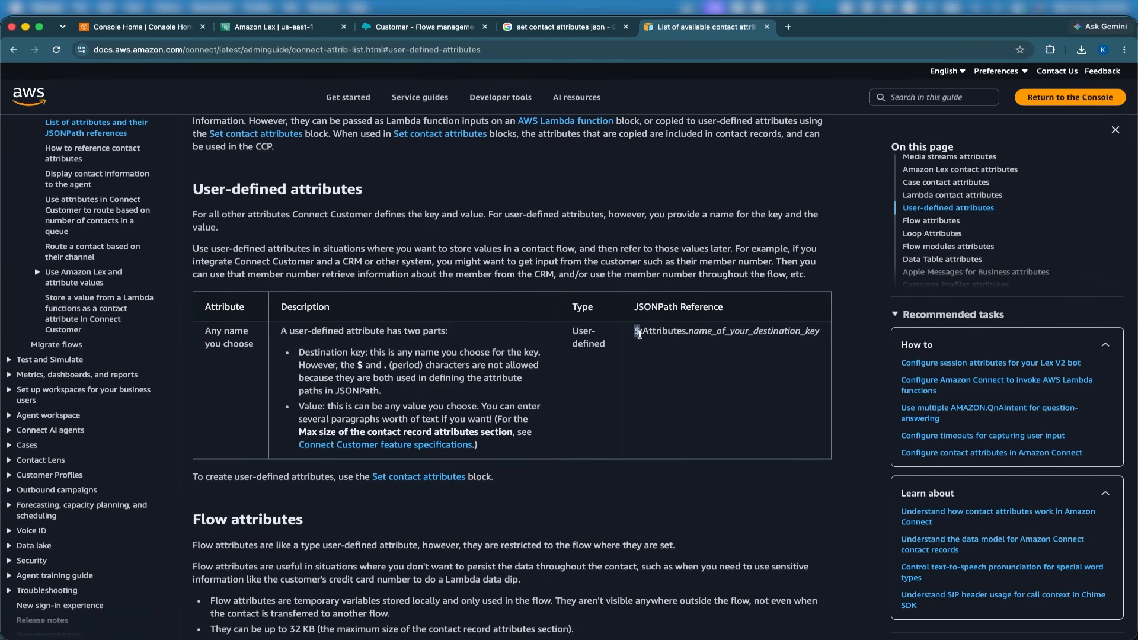
pyautogui.doubleClick(661, 331)
pyautogui.moveTo(698, 330); pyautogui.dragTo(843, 343)
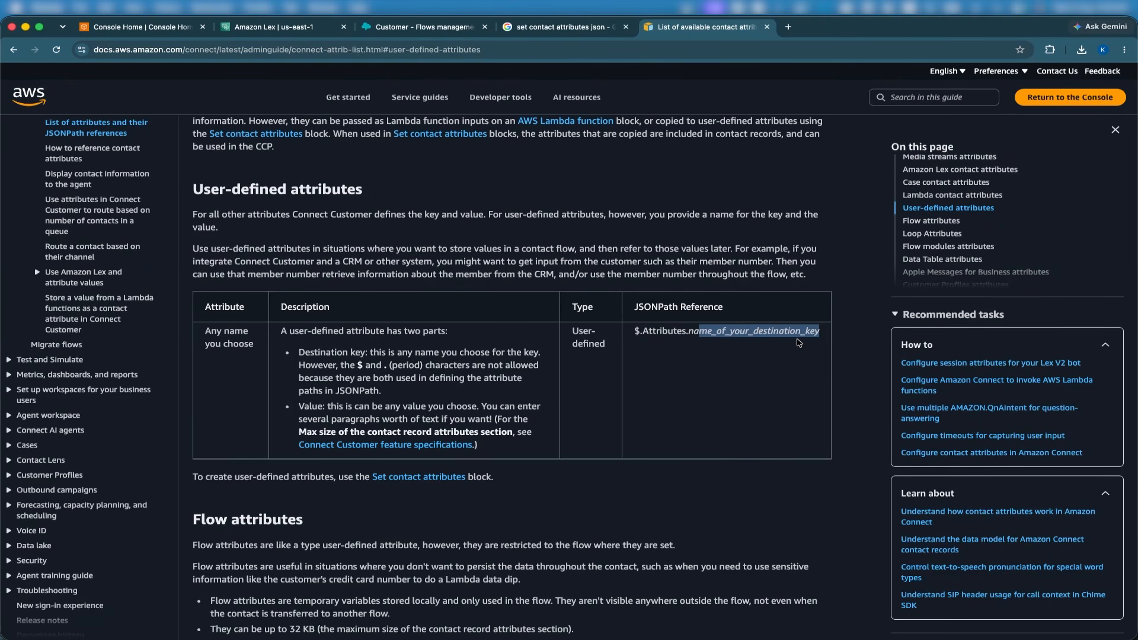
# Examine the JSONPath reference formats for Flow attributes and Lambda contact attributes in the documentation.
pyautogui.scroll(2, 798, 342)
pyautogui.click(929, 222)
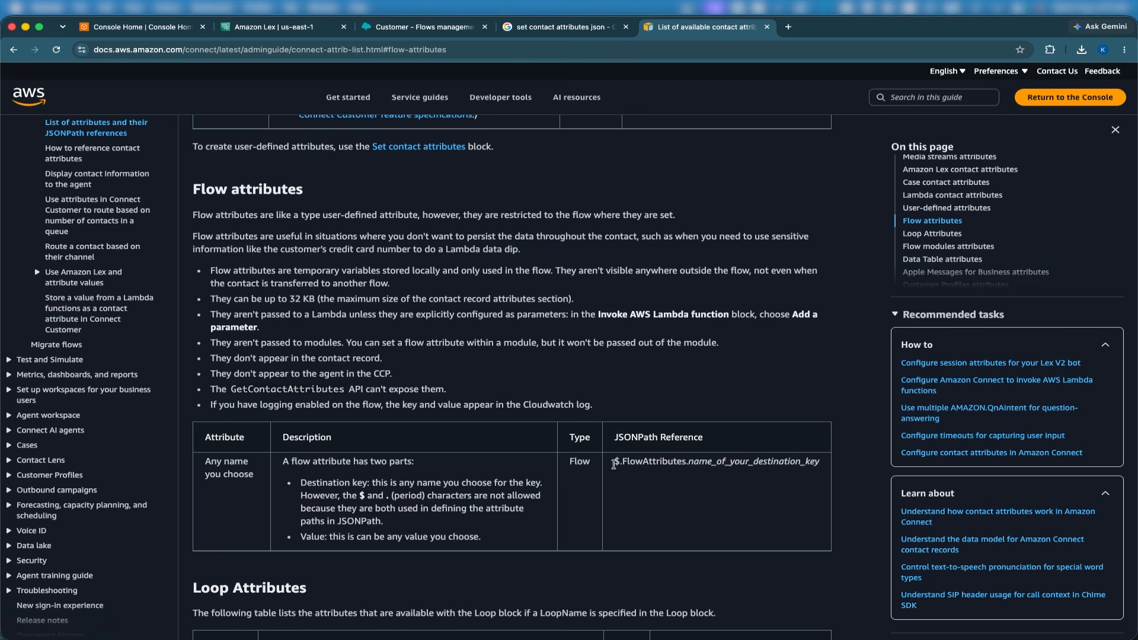
pyautogui.moveTo(615, 462); pyautogui.dragTo(793, 464)
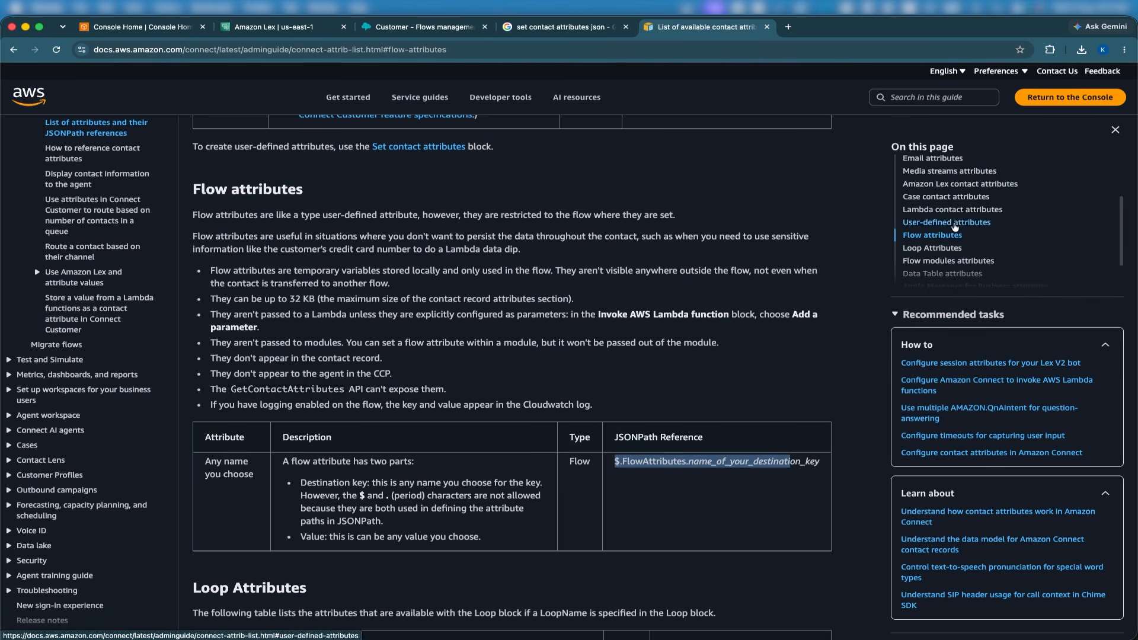
pyautogui.click(946, 214)
pyautogui.scroll(-2, 806, 303)
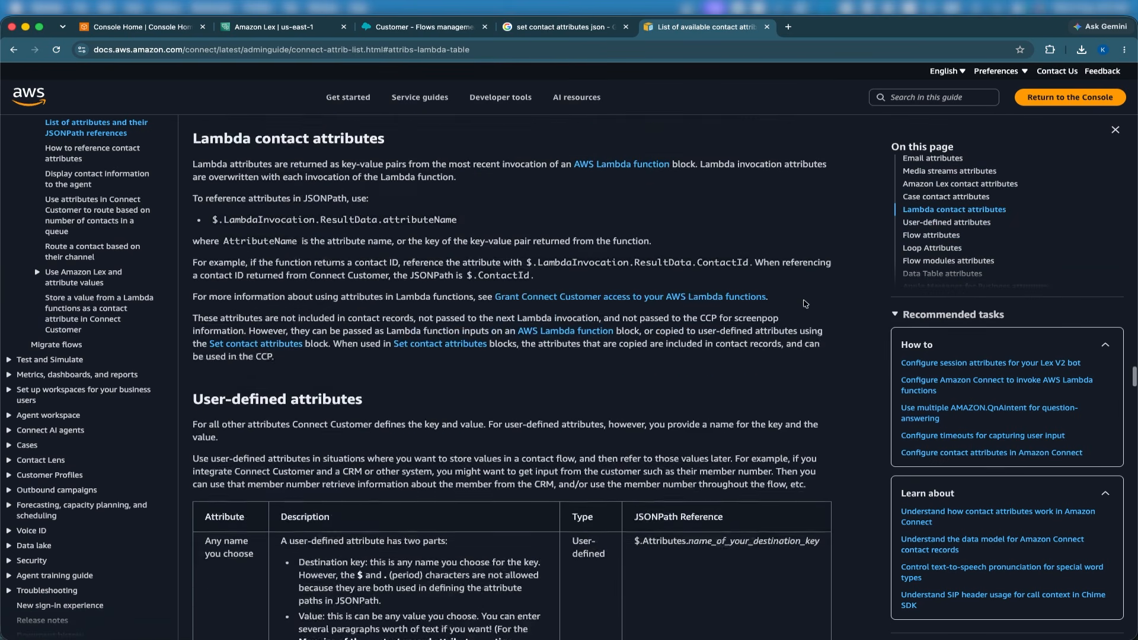
# Skim the documentation's Case, Flow, Loop, Amazon Lex and Views attribute JSONPath references, and switch back to the Amazon Connect flow designer.
pyautogui.scroll(6, 806, 303)
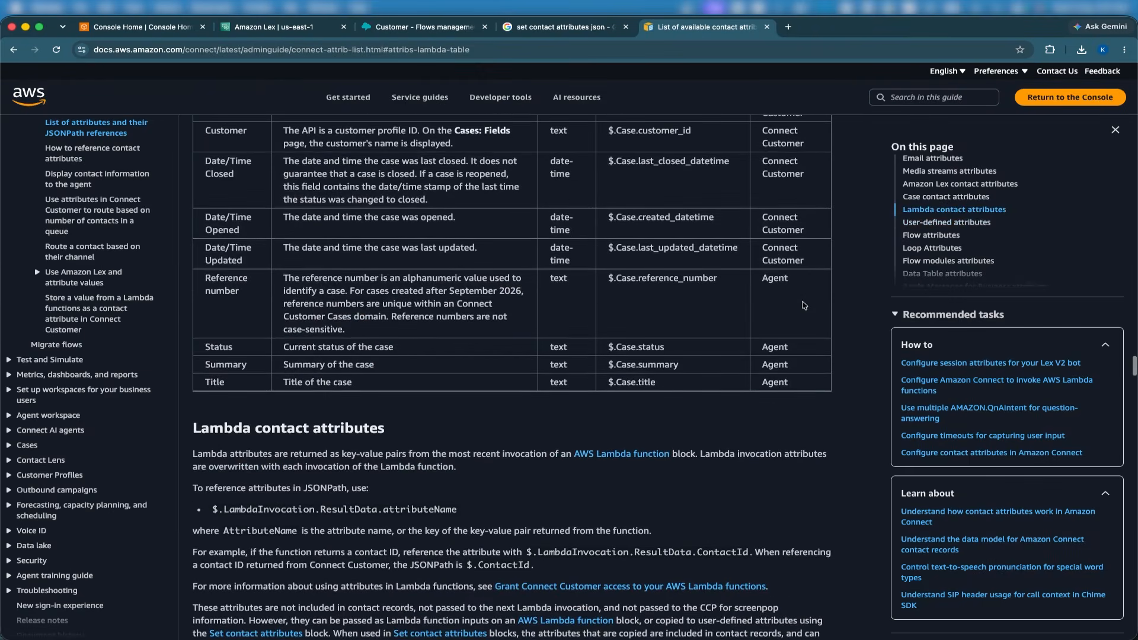
pyautogui.click(949, 225)
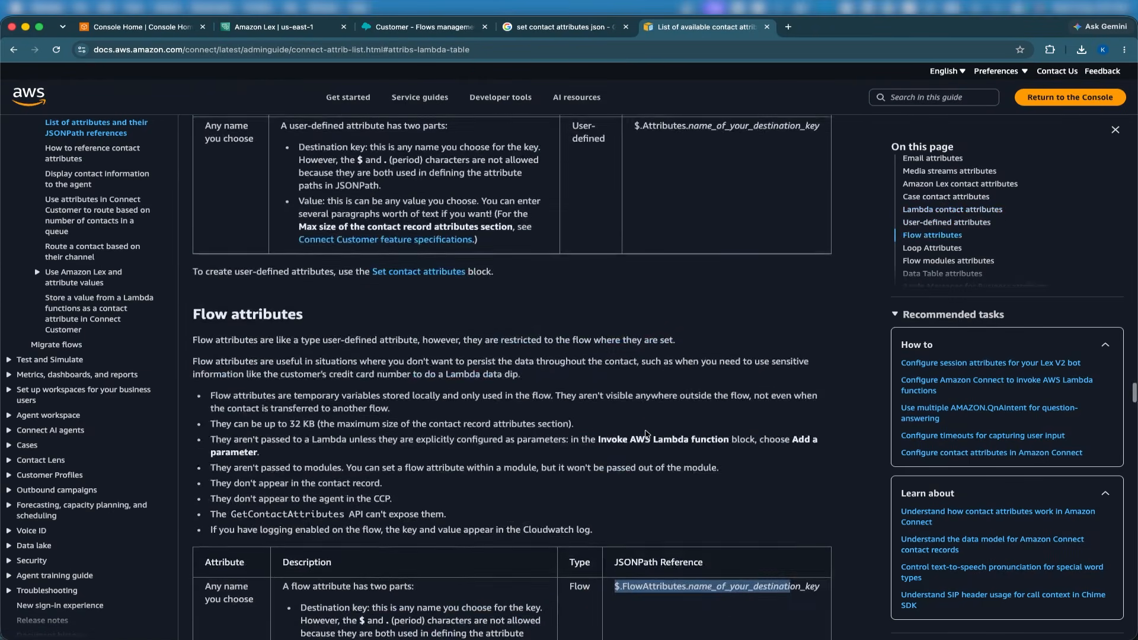
pyautogui.scroll(3, 646, 434)
pyautogui.scroll(-6, 646, 434)
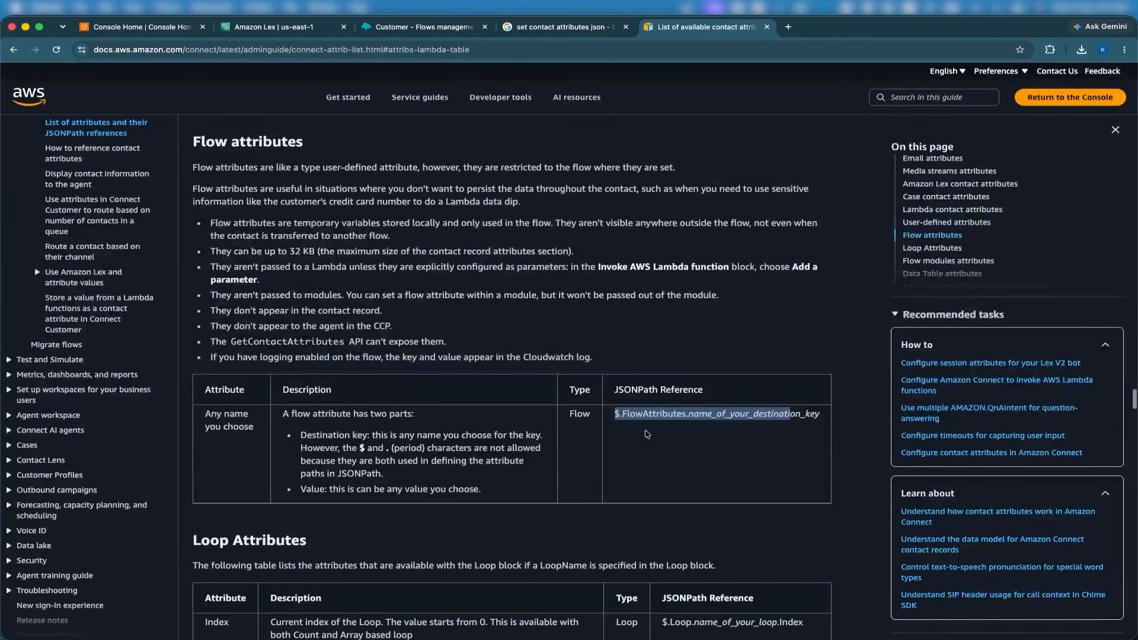
pyautogui.scroll(-5, 646, 434)
pyautogui.scroll(20, 647, 433)
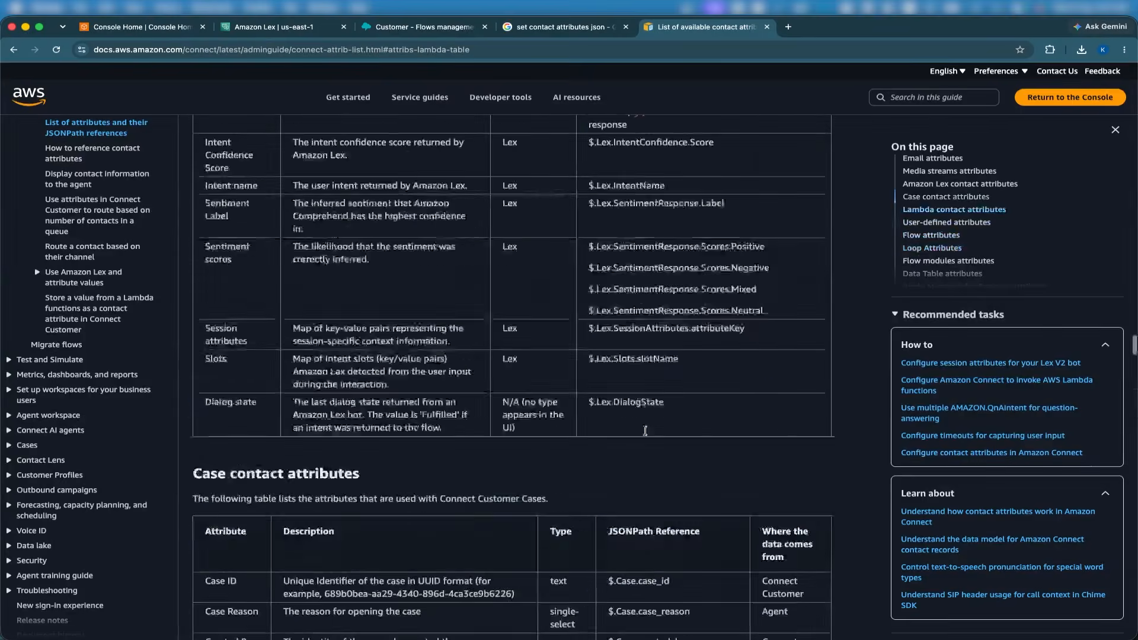
pyautogui.scroll(-15, 647, 435)
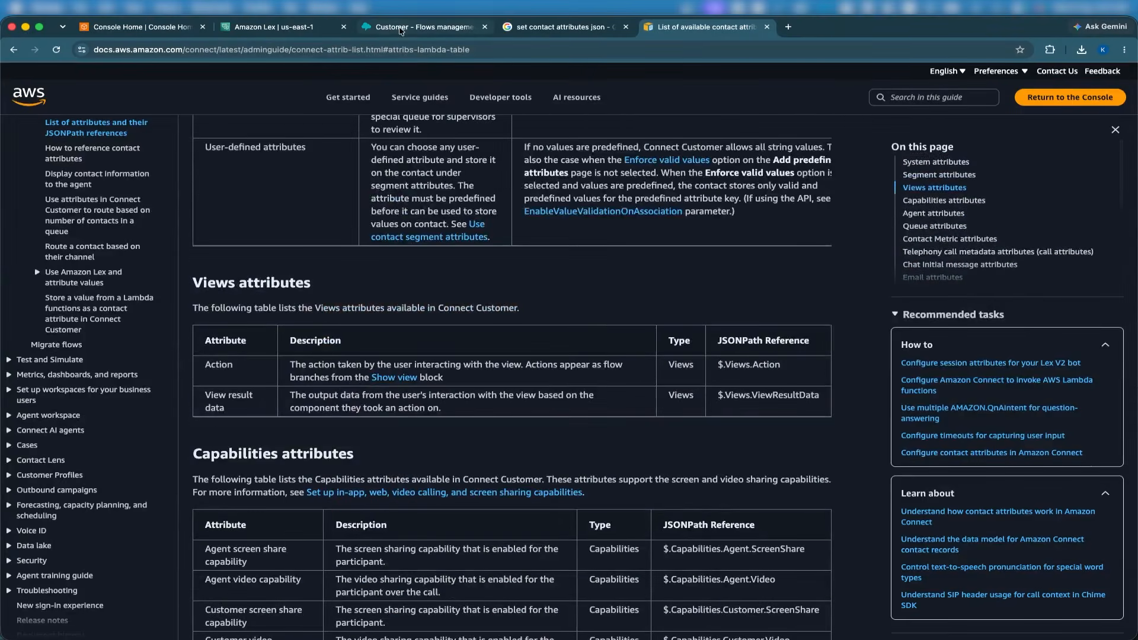
pyautogui.click(401, 27)
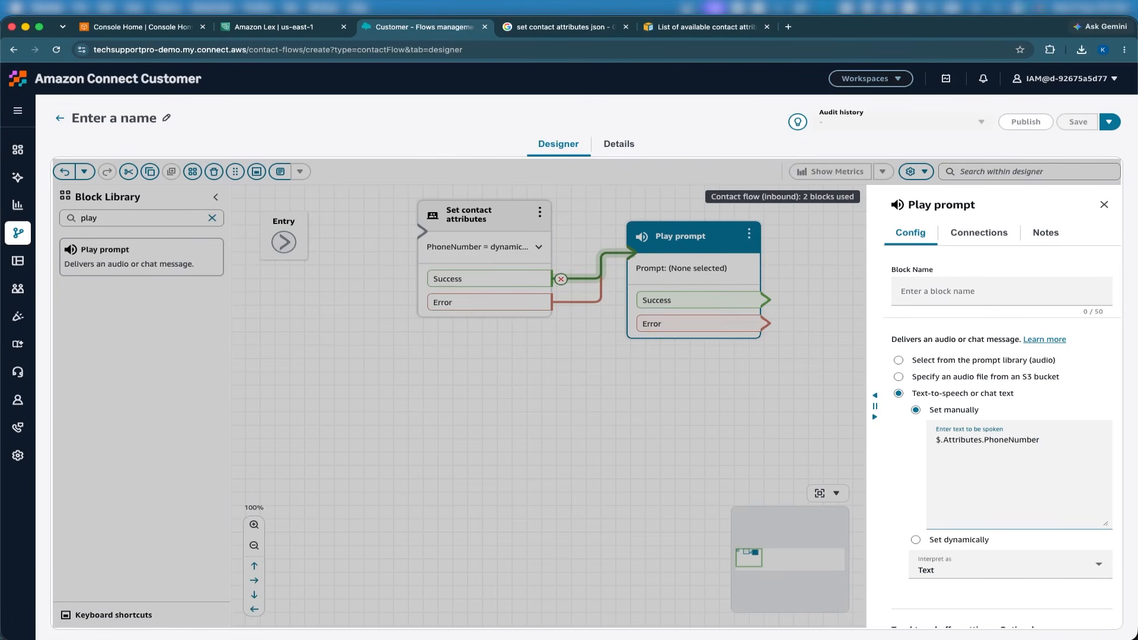